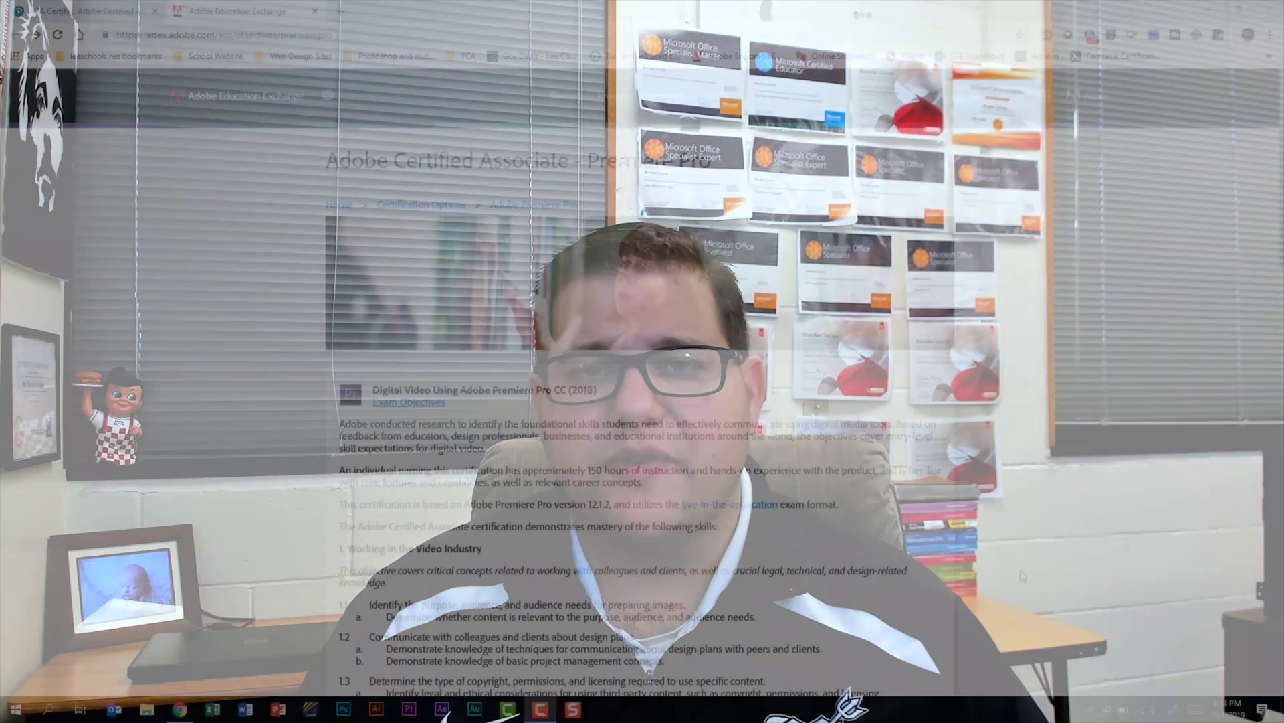
# Scroll down and back up through the GMetrix PP LITA panel's sign-in form
pyautogui.scroll(-3, 1021, 575)
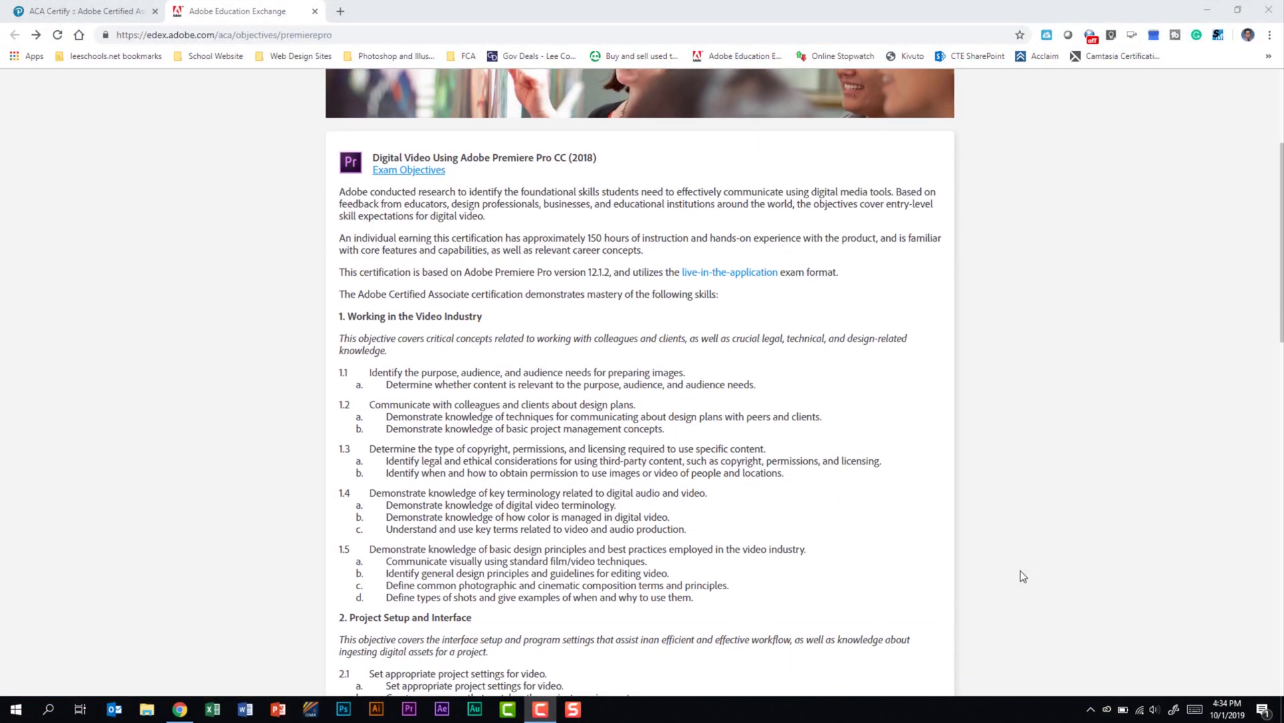
pyautogui.scroll(-3, 1021, 570)
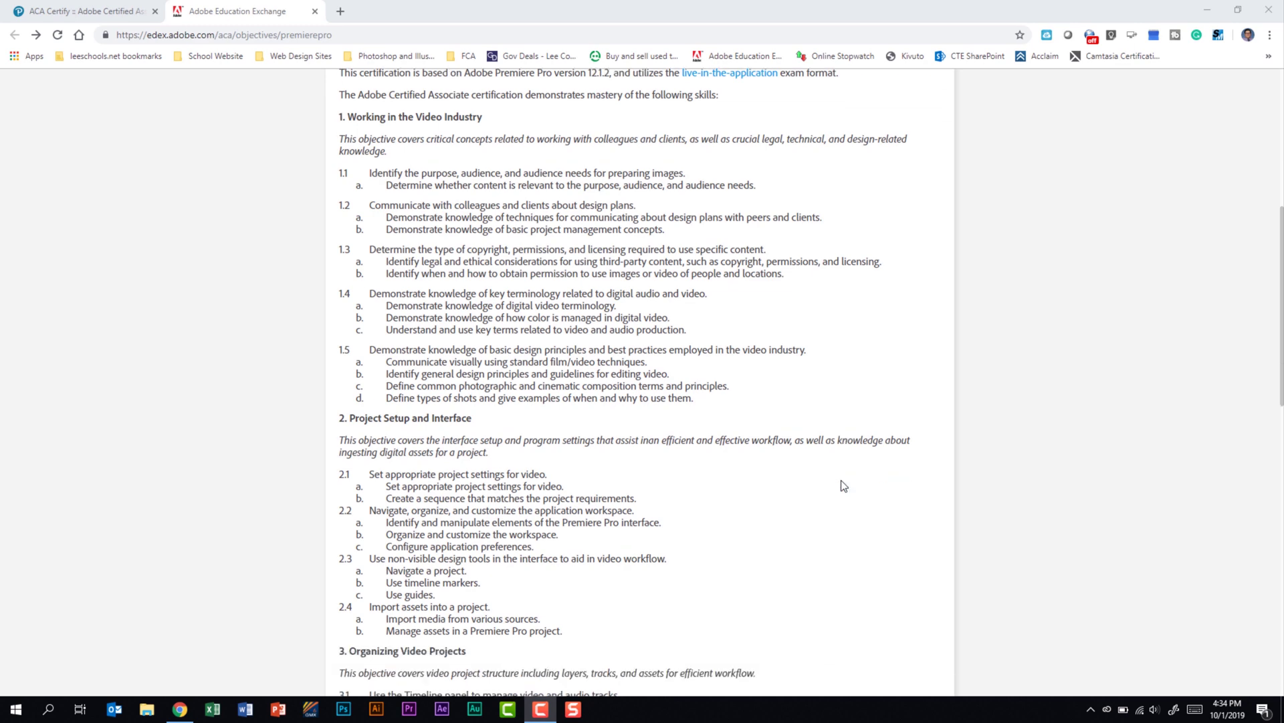
pyautogui.scroll(-10, 844, 485)
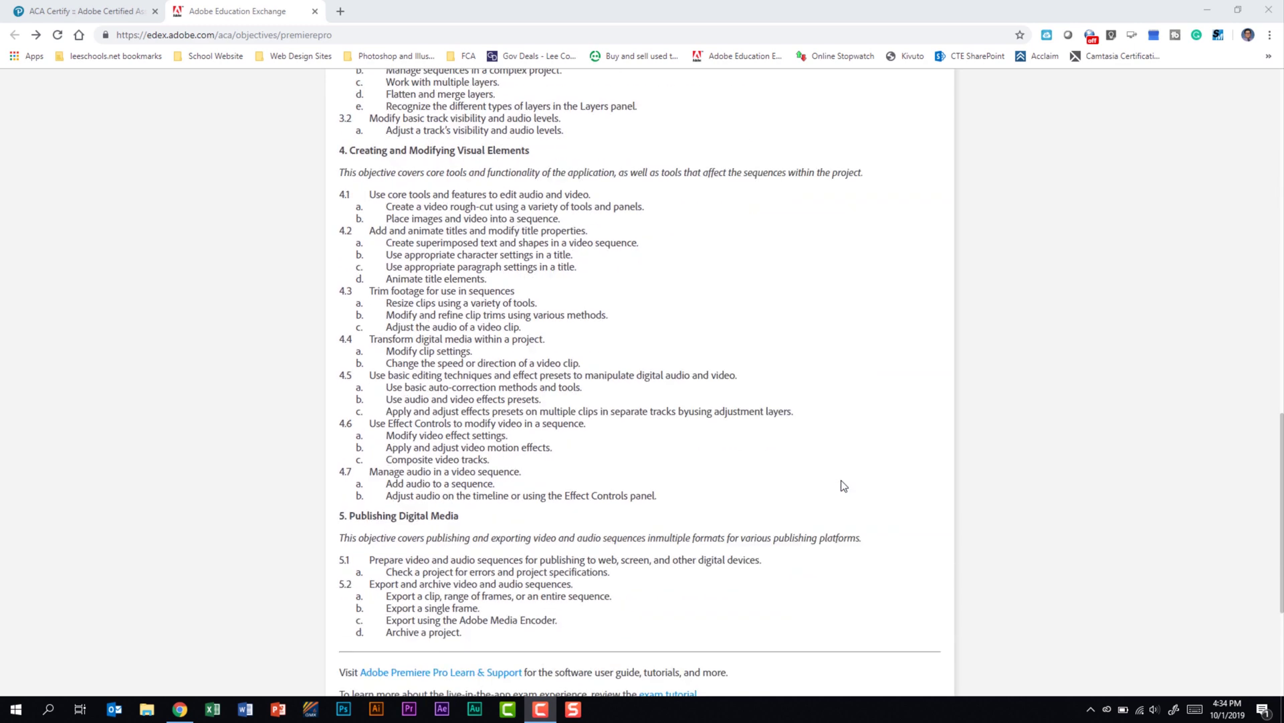
pyautogui.scroll(-2, 843, 485)
pyautogui.scroll(12, 844, 485)
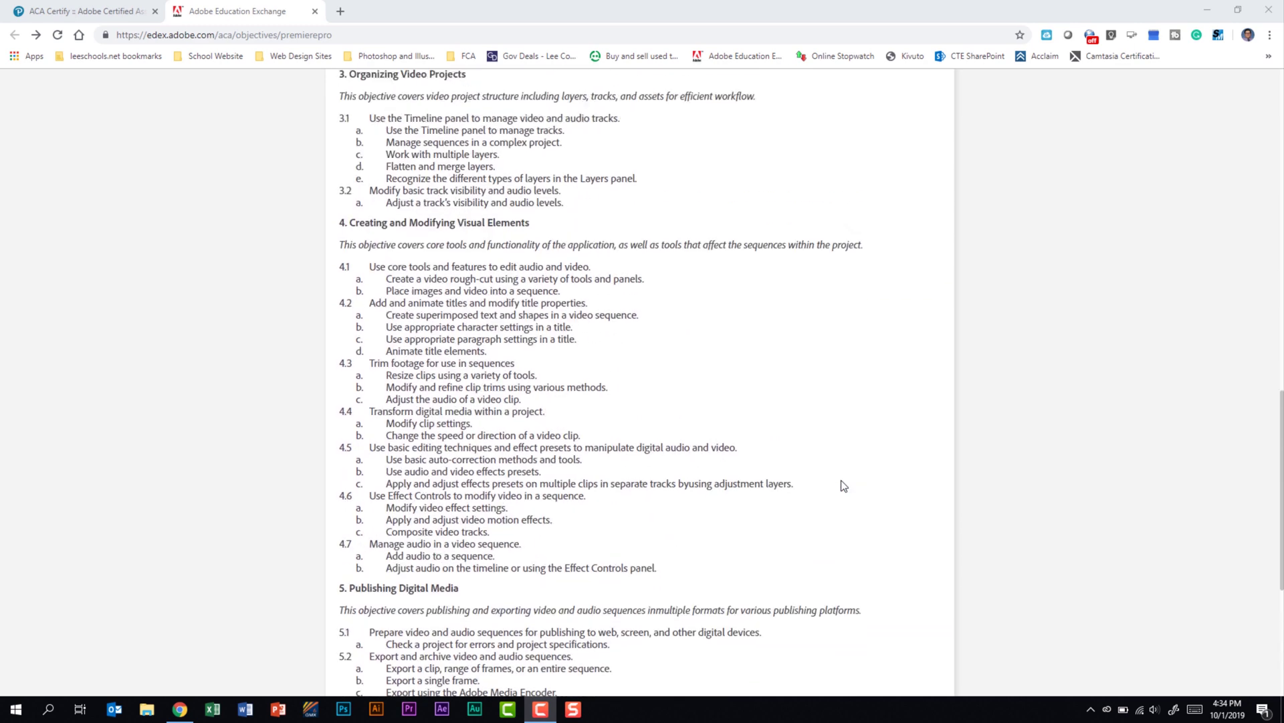
pyautogui.scroll(2, 844, 486)
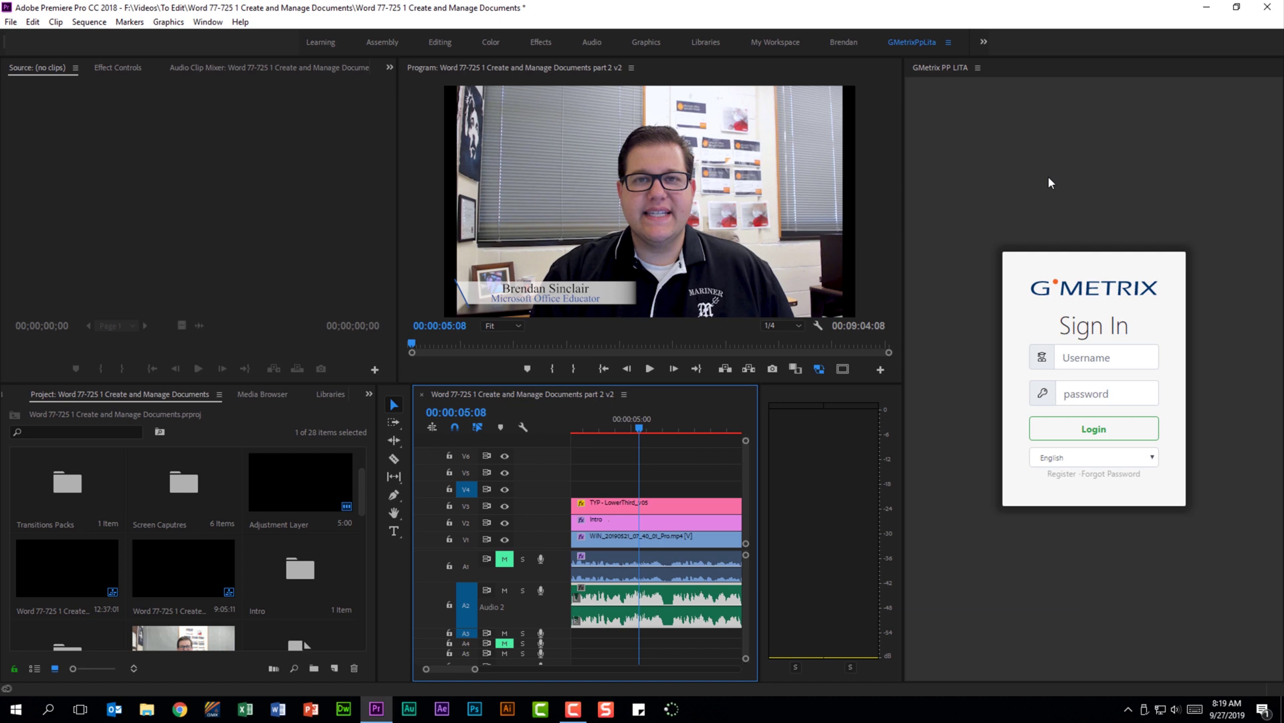
# Show the Essential Graphics panel and switch the lower panel group to Effects
pyautogui.click(208, 21)
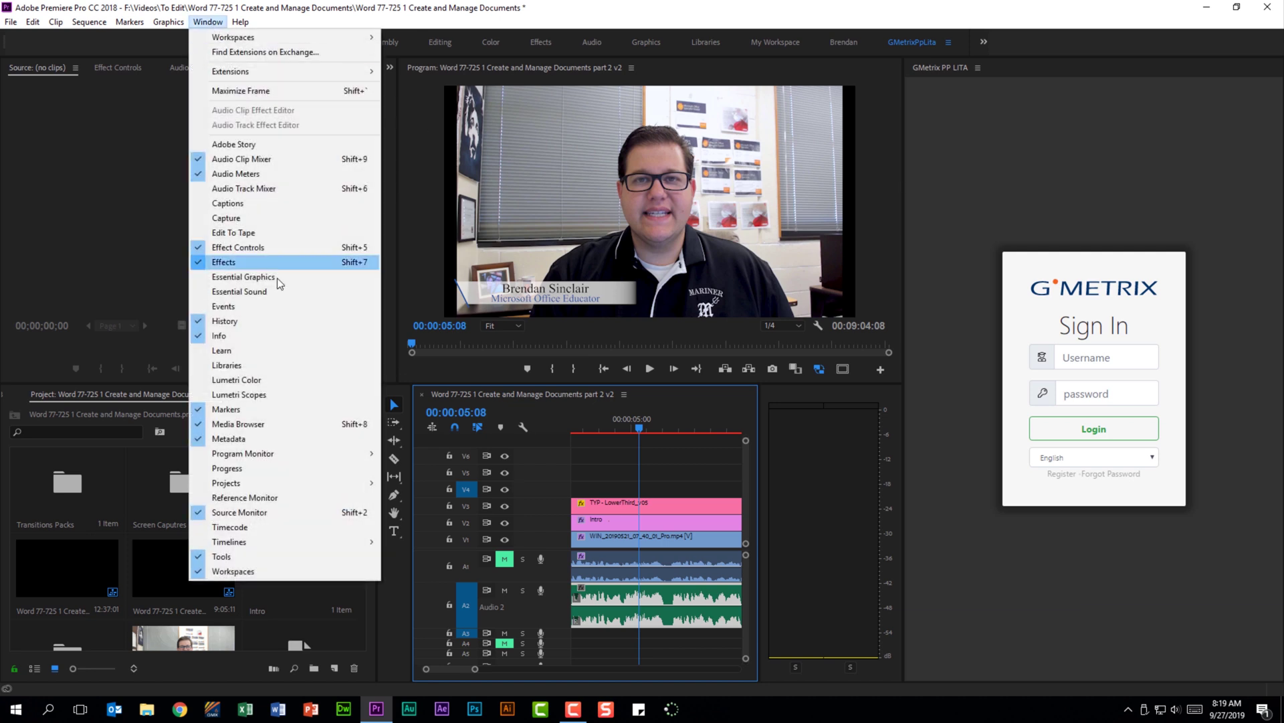
pyautogui.click(307, 276)
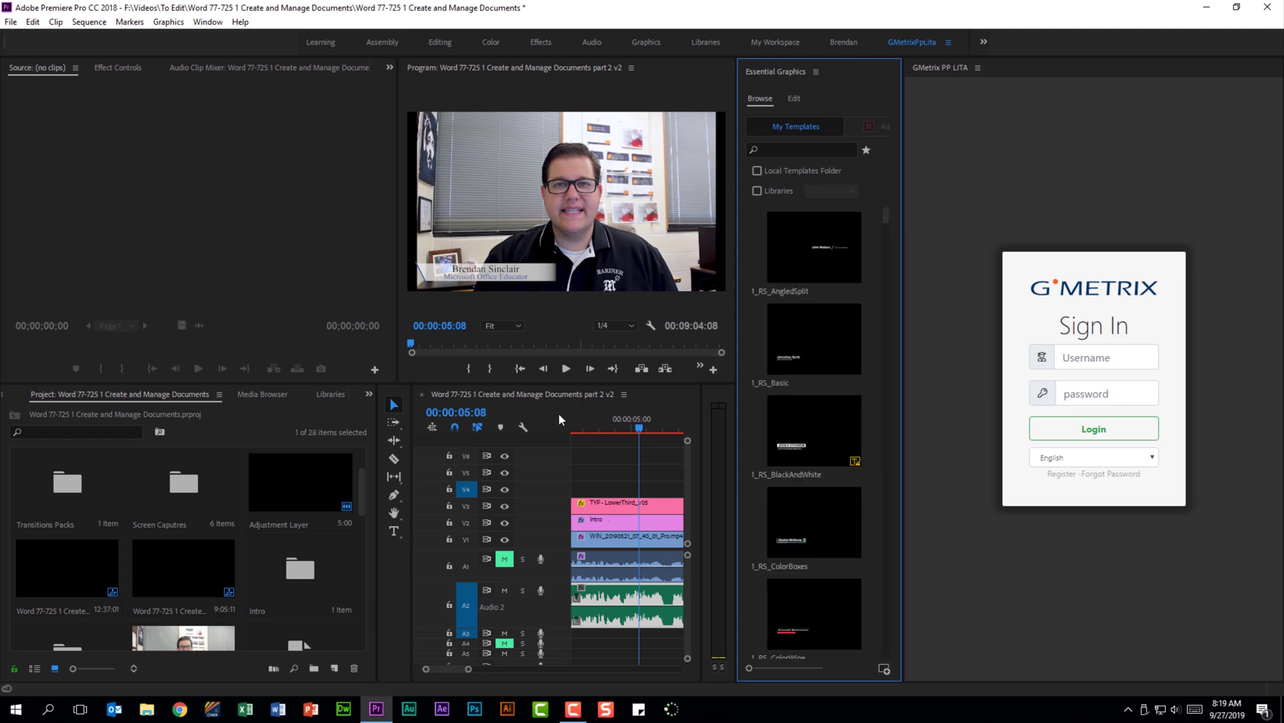
pyautogui.click(369, 394)
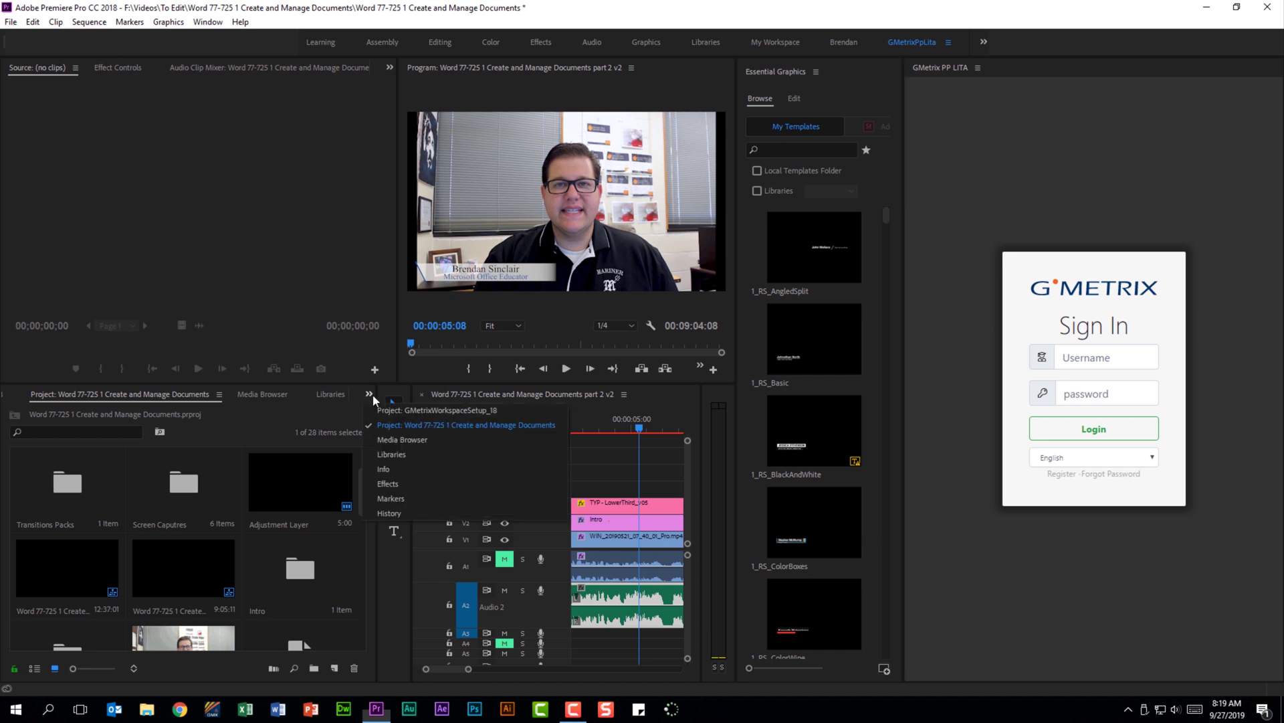
pyautogui.click(408, 479)
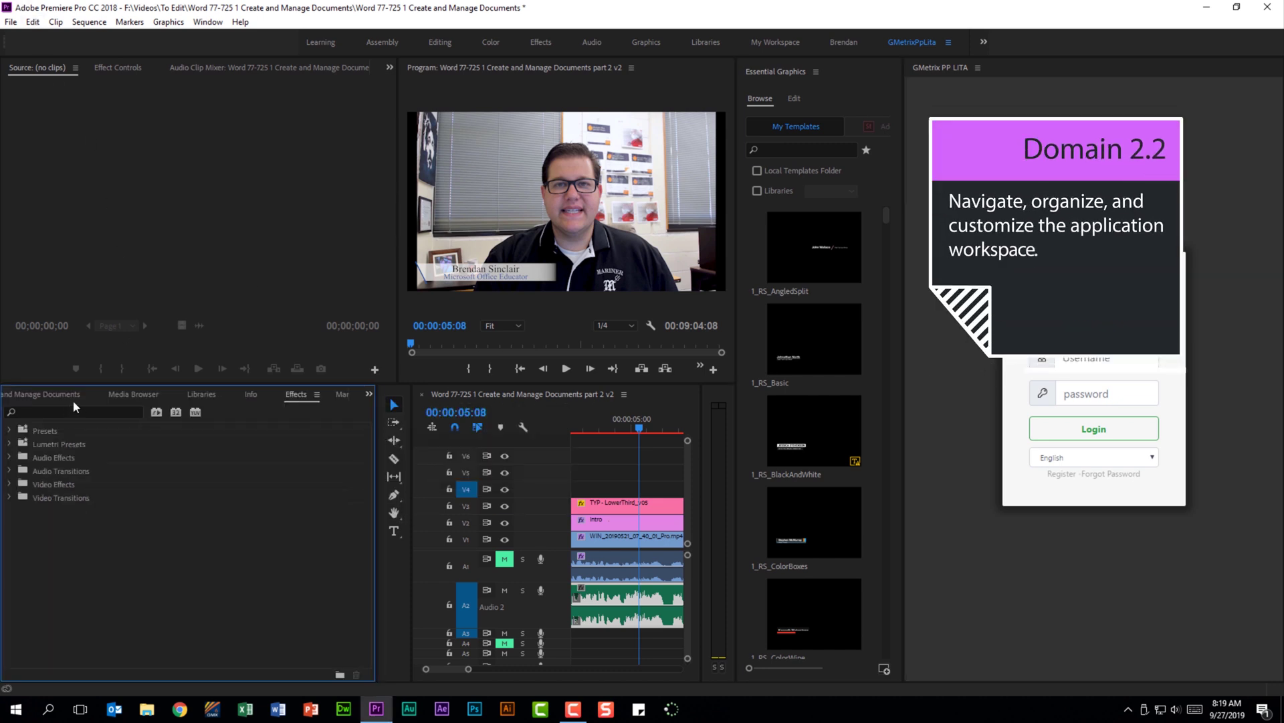
# Dock the Effects panel with the Source monitor group and bring the Project panel back
pyautogui.moveTo(293, 394); pyautogui.dragTo(129, 134)
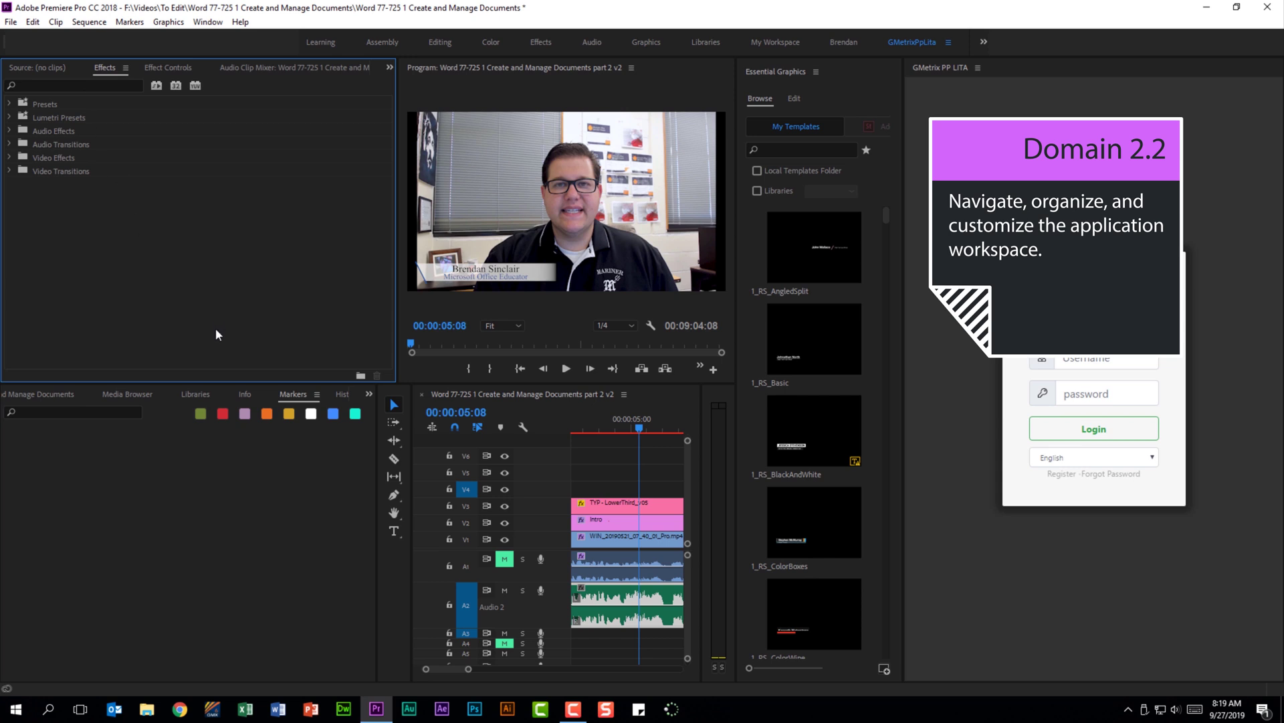
pyautogui.click(369, 393)
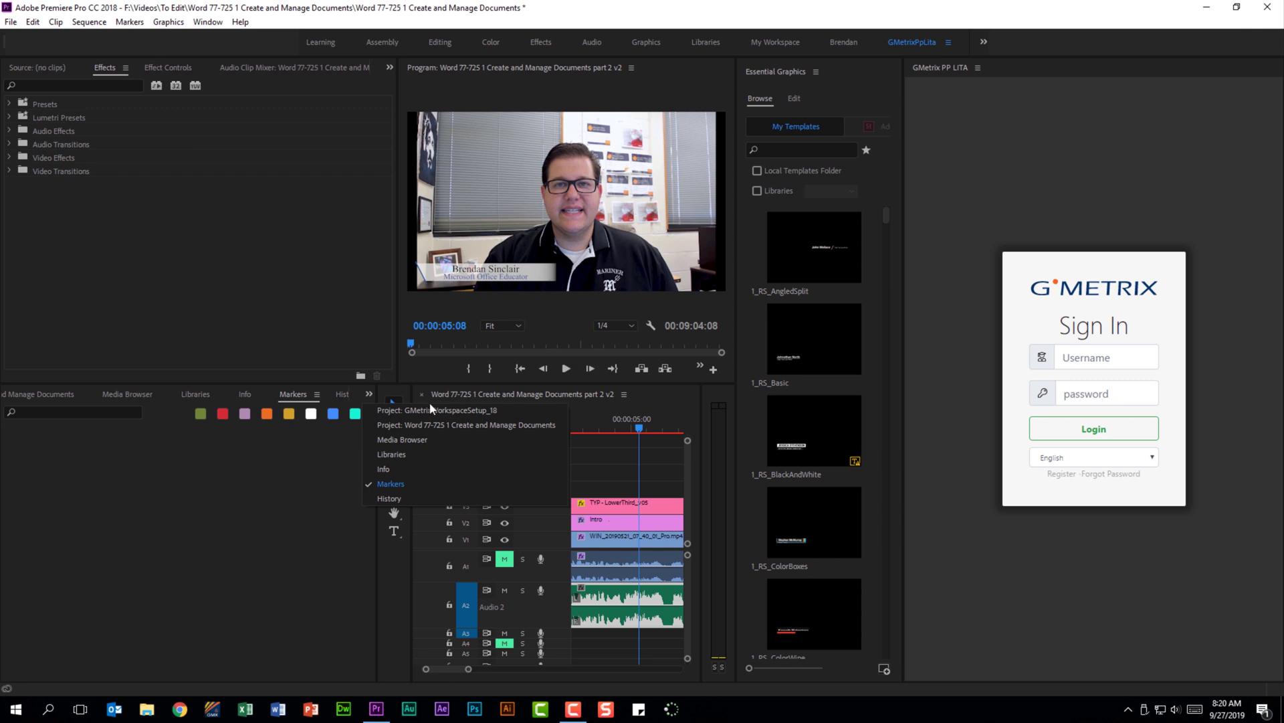
pyautogui.click(485, 424)
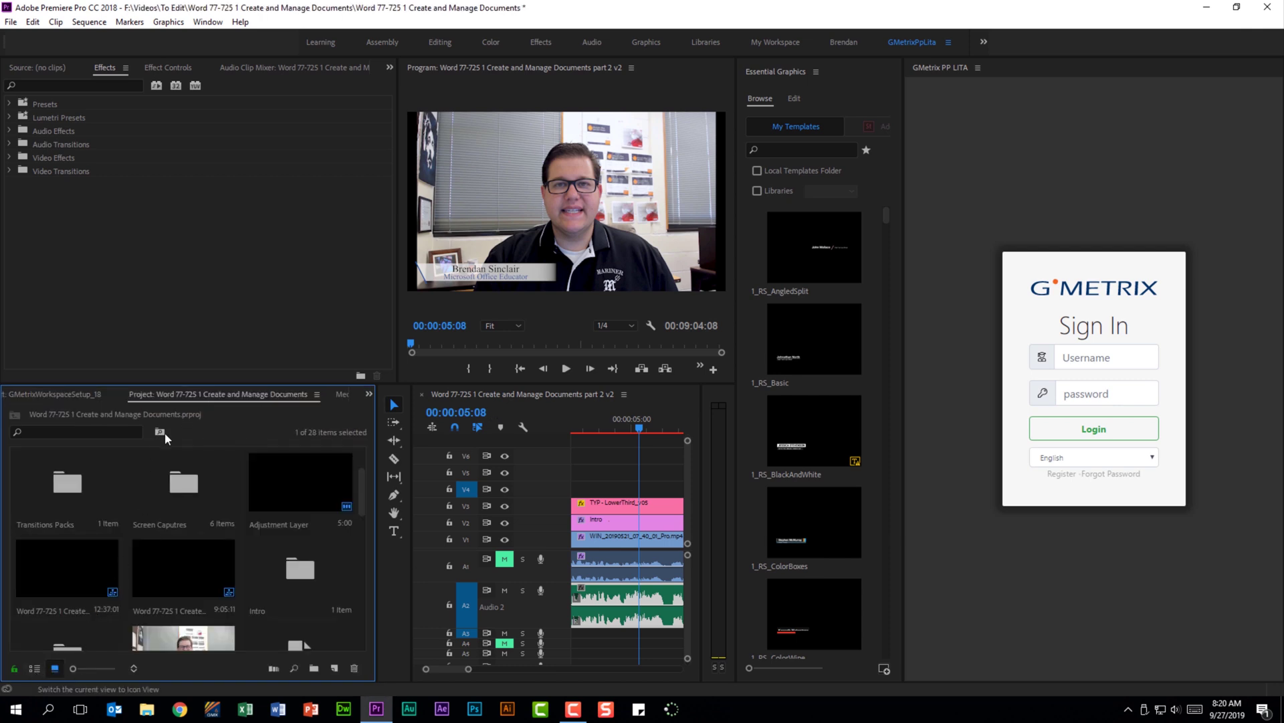
pyautogui.click(34, 667)
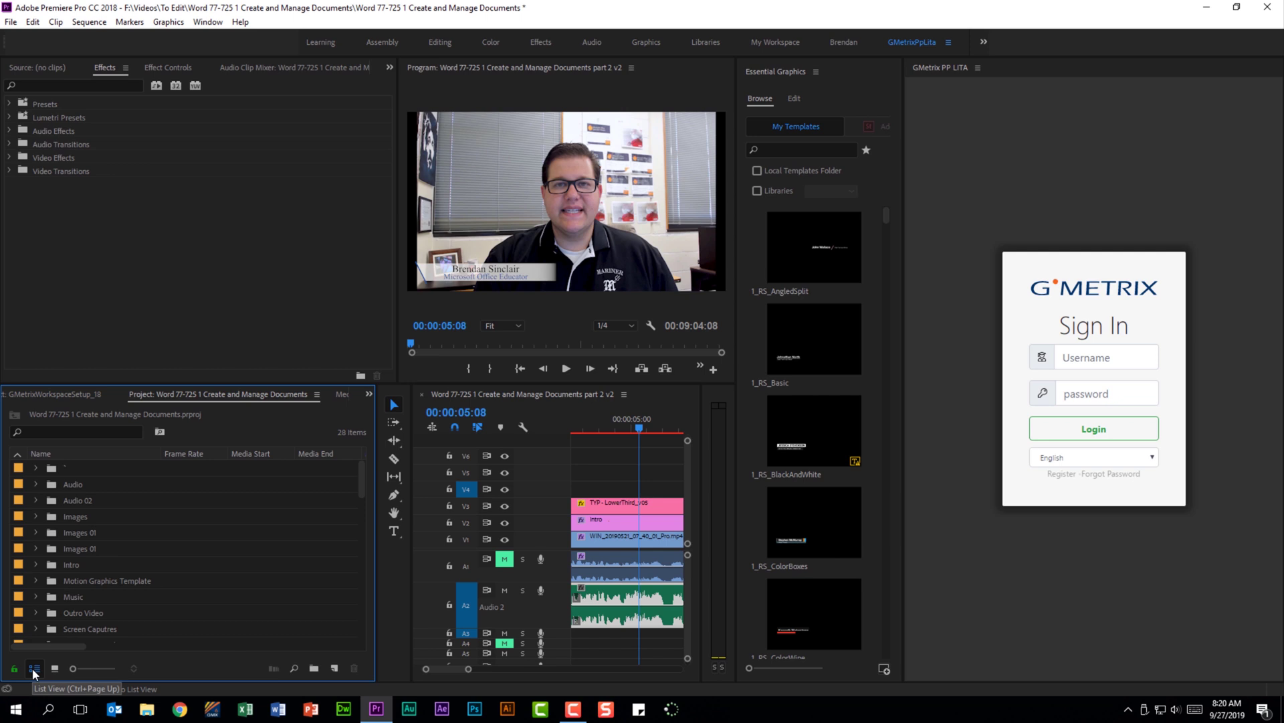
pyautogui.scroll(-5, 175, 566)
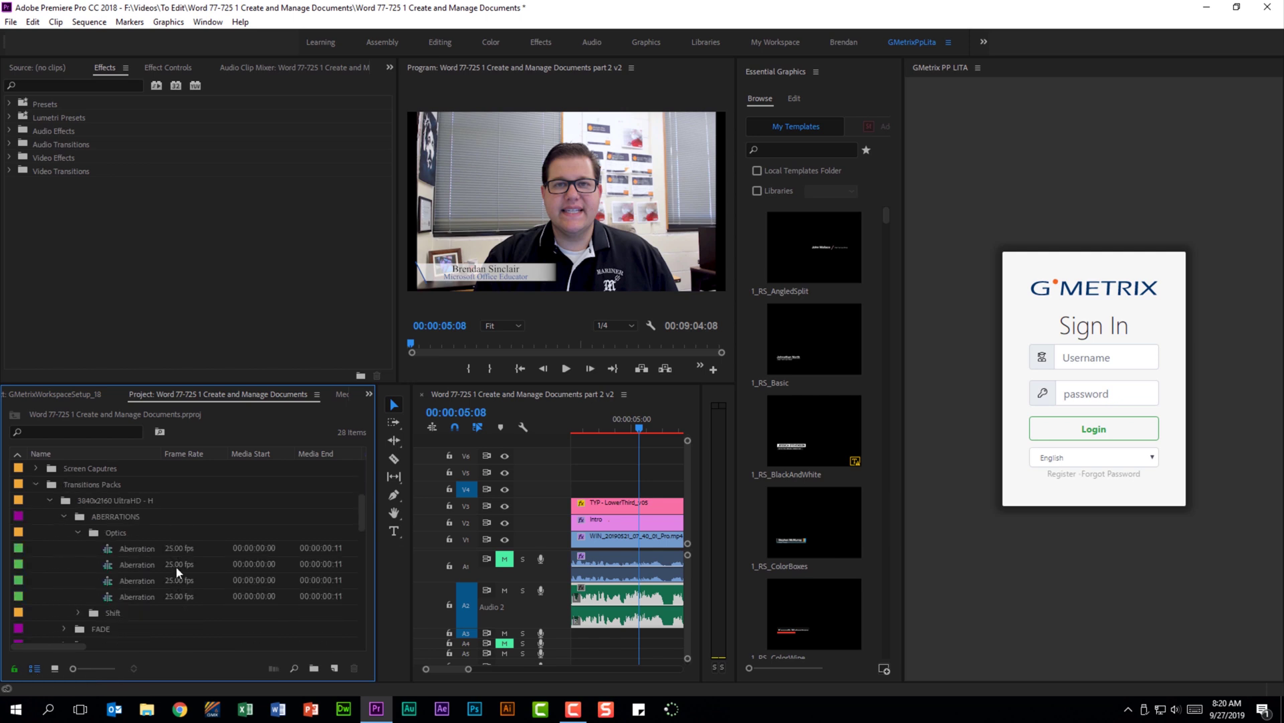
pyautogui.scroll(3, 176, 566)
pyautogui.click(33, 670)
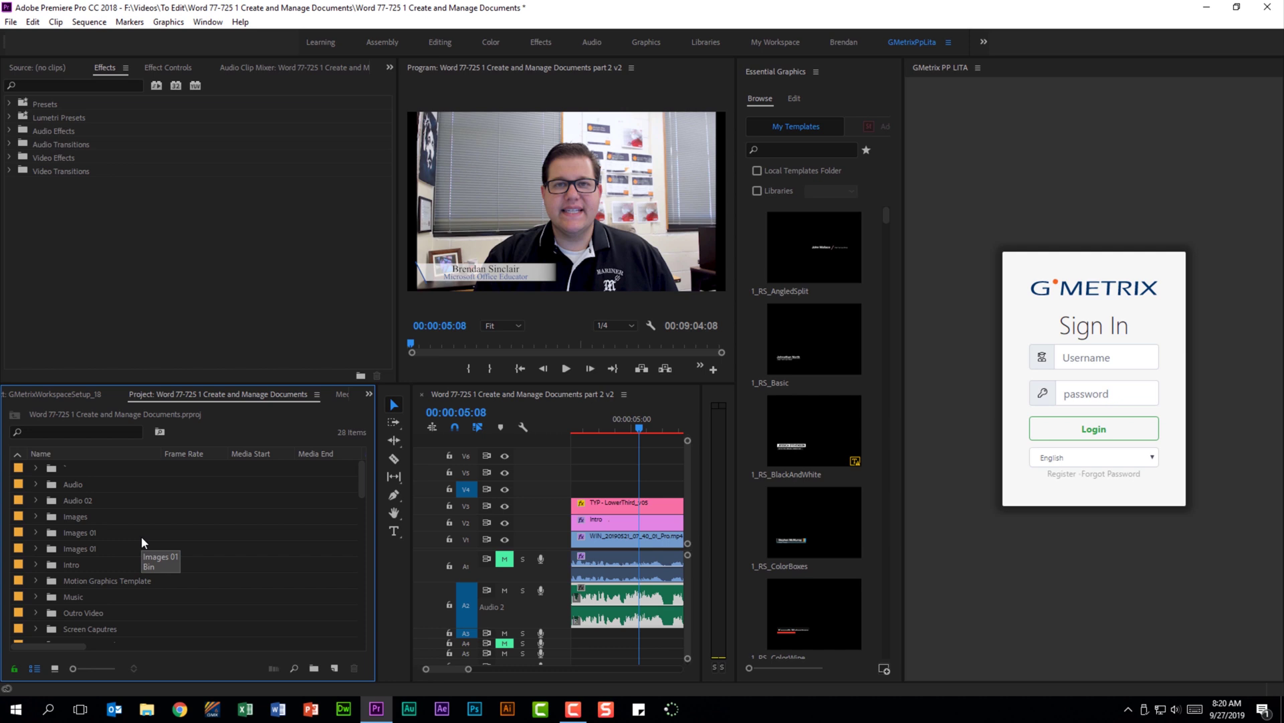
pyautogui.click(55, 668)
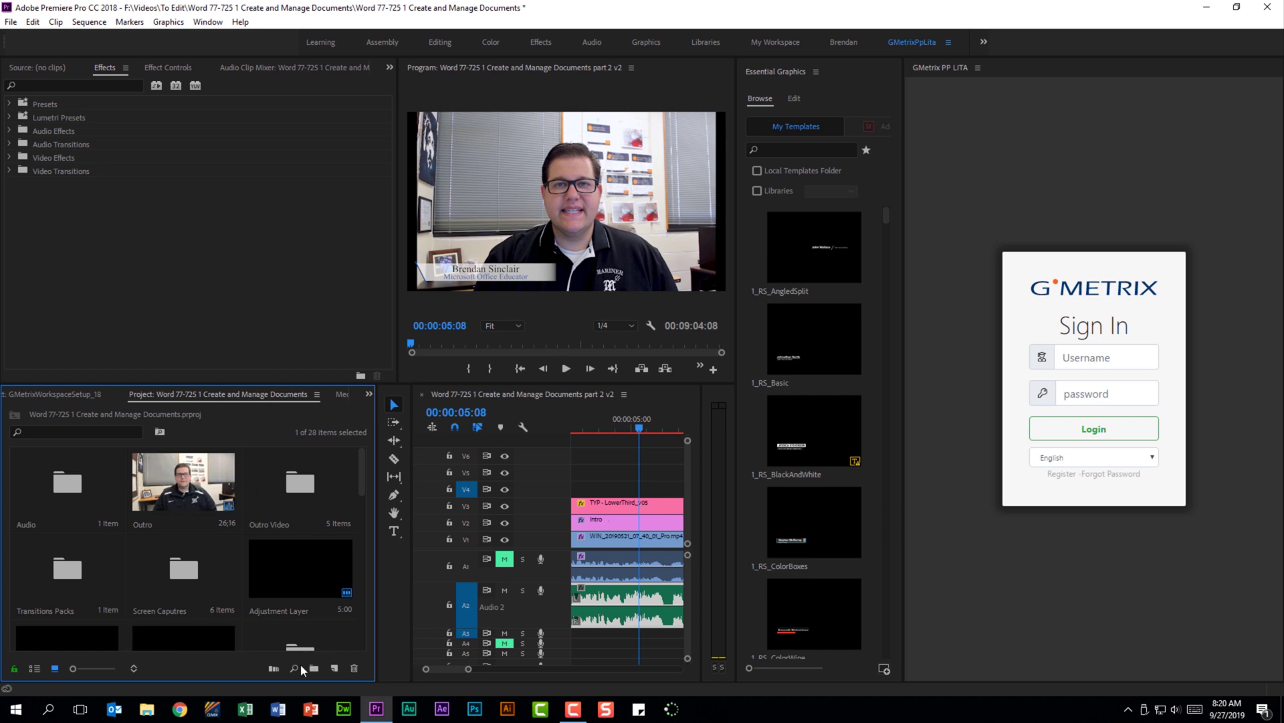
pyautogui.click(335, 669)
pyautogui.click(392, 502)
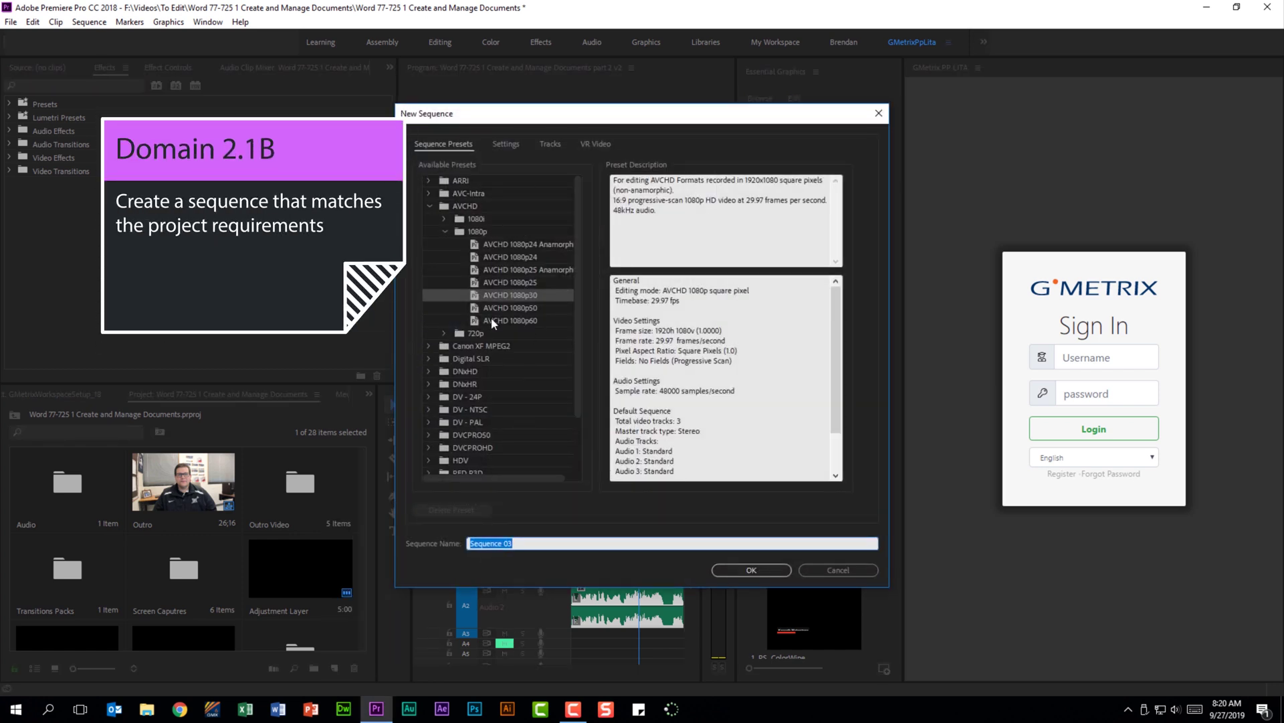
pyautogui.click(507, 144)
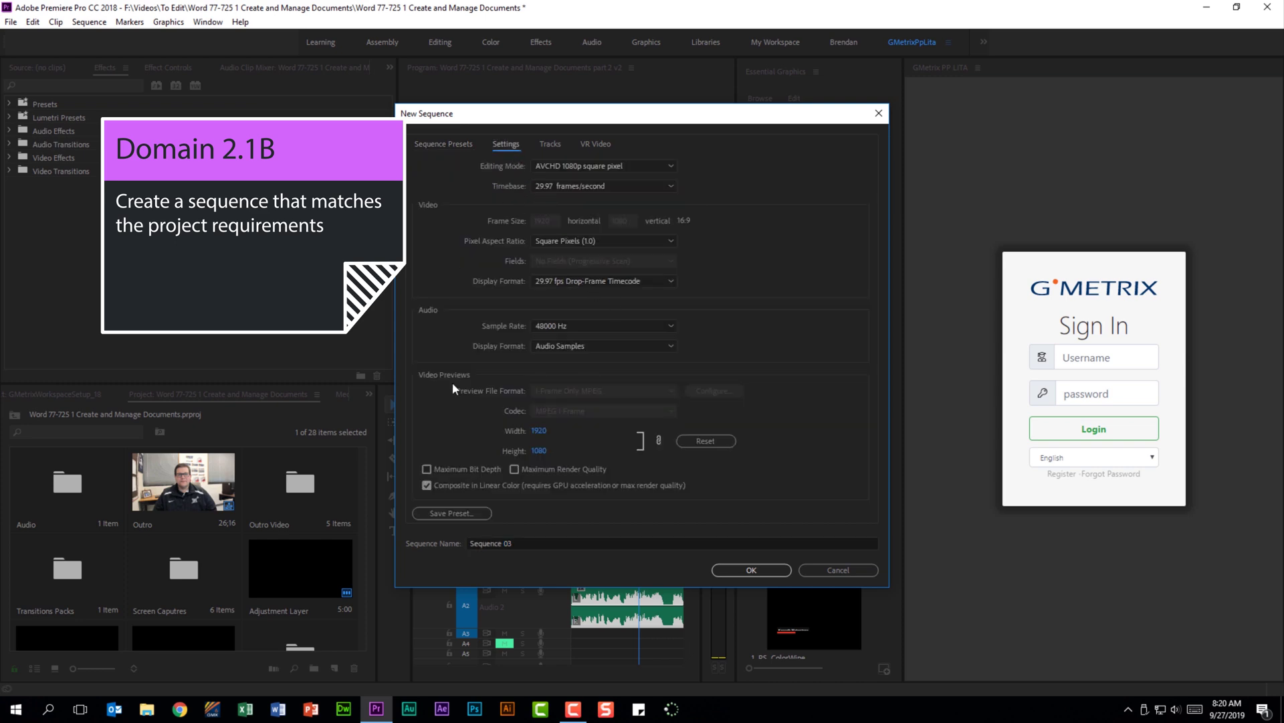
pyautogui.click(551, 144)
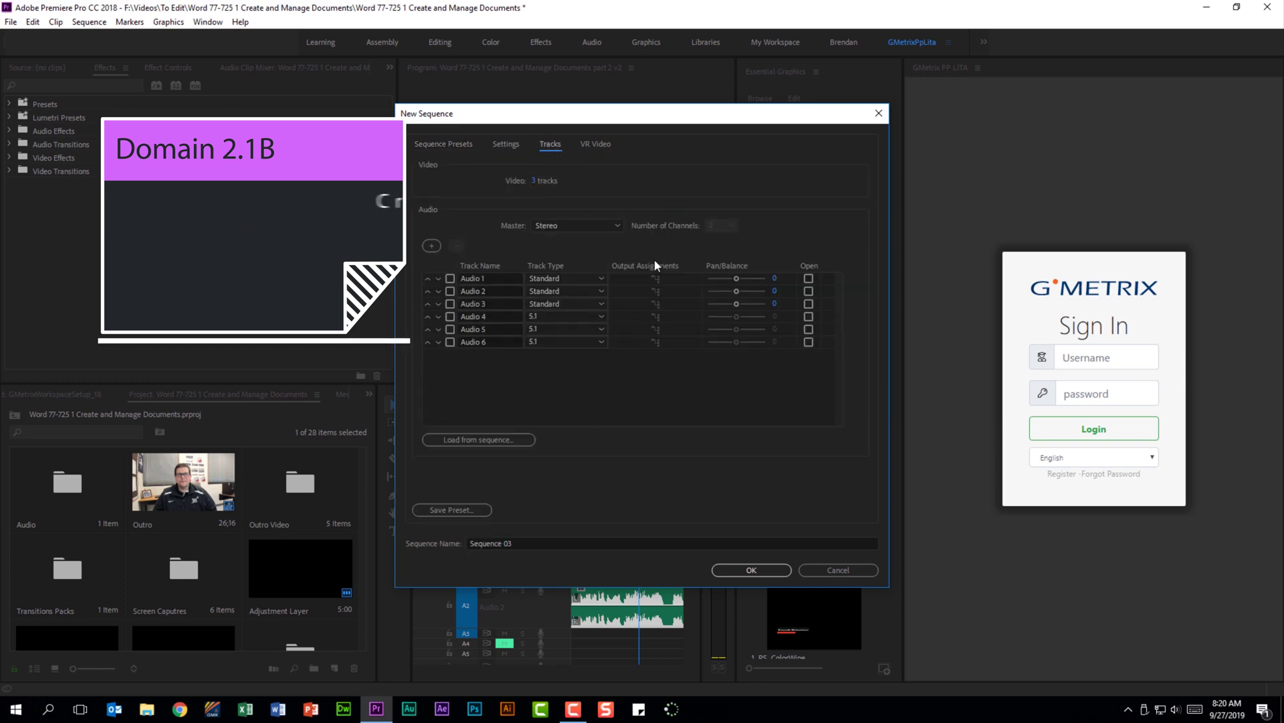
pyautogui.click(839, 569)
pyautogui.click(334, 667)
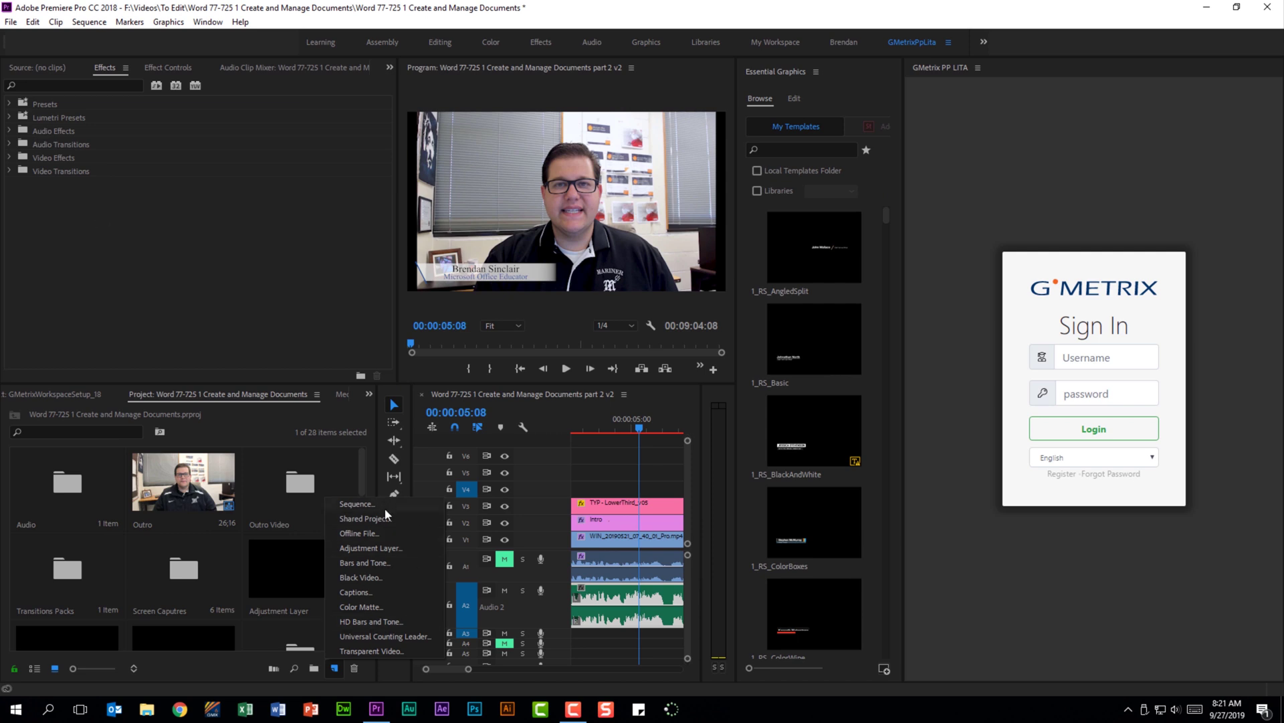
pyautogui.click(207, 661)
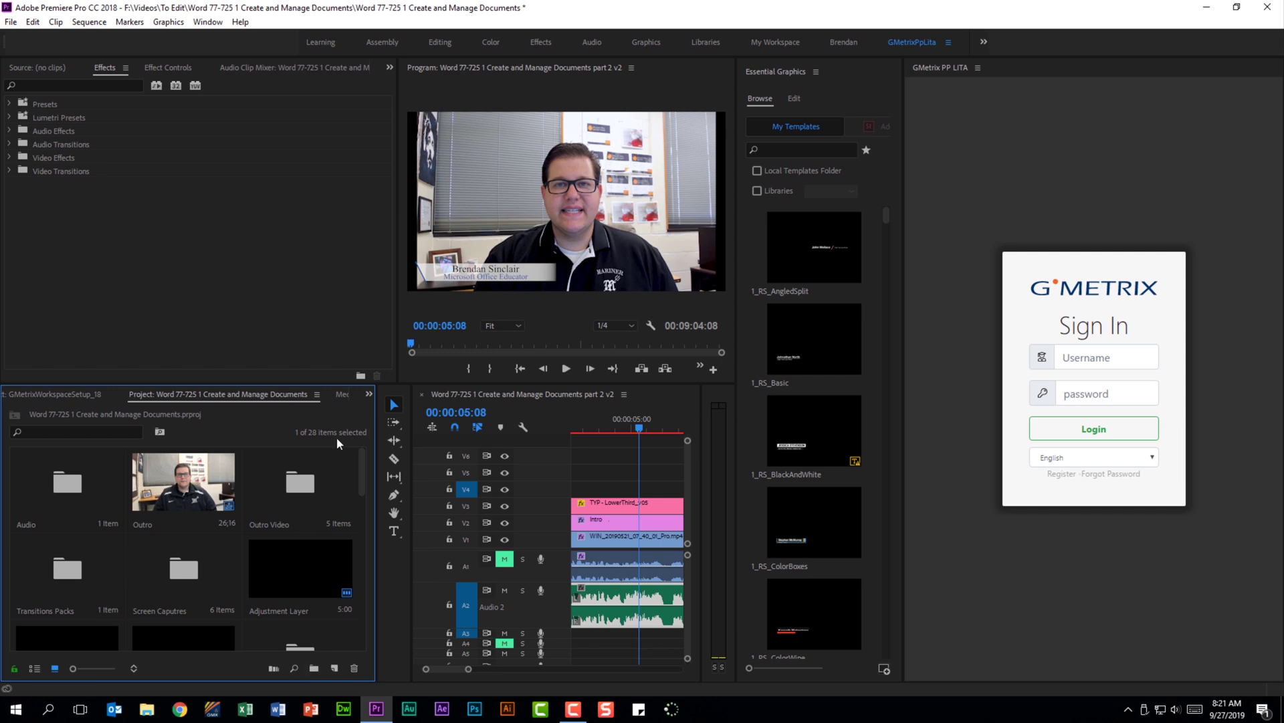
pyautogui.click(9, 171)
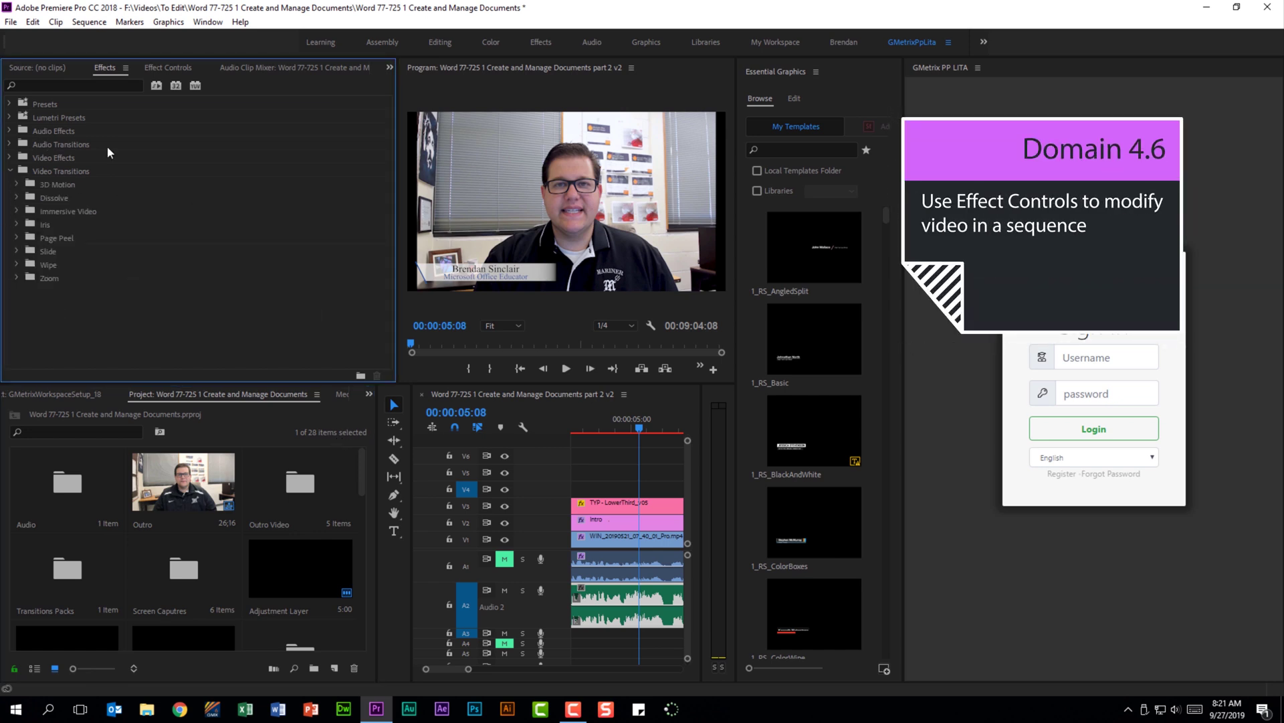
# Drag Brightness & Contrast from Video Effects > Color Correction onto the Intro clip
pyautogui.click(52, 85)
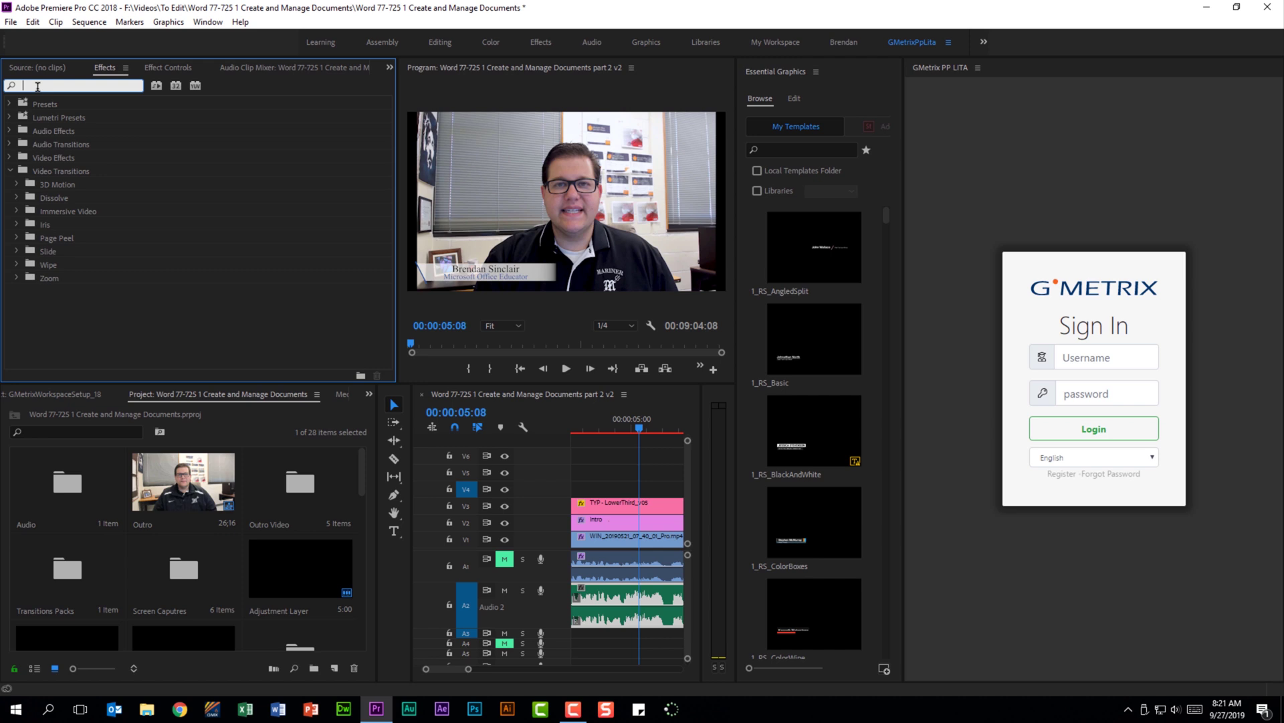
pyautogui.click(10, 158)
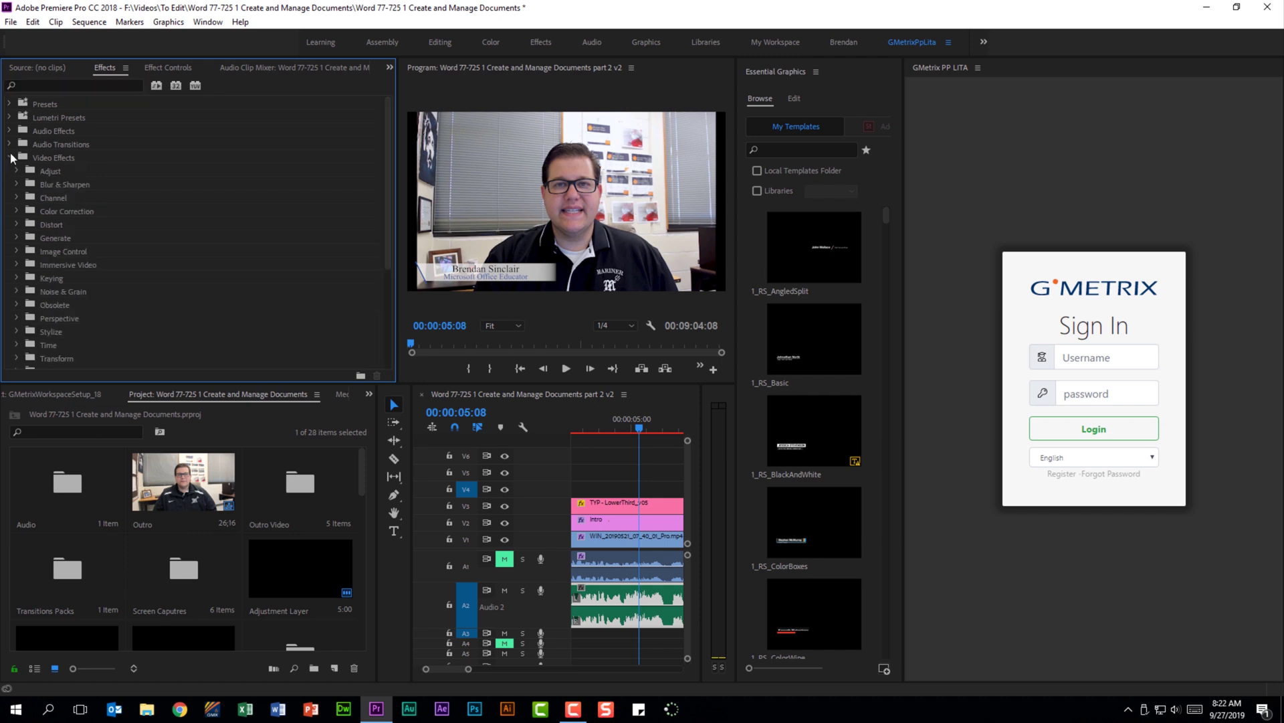
pyautogui.click(17, 212)
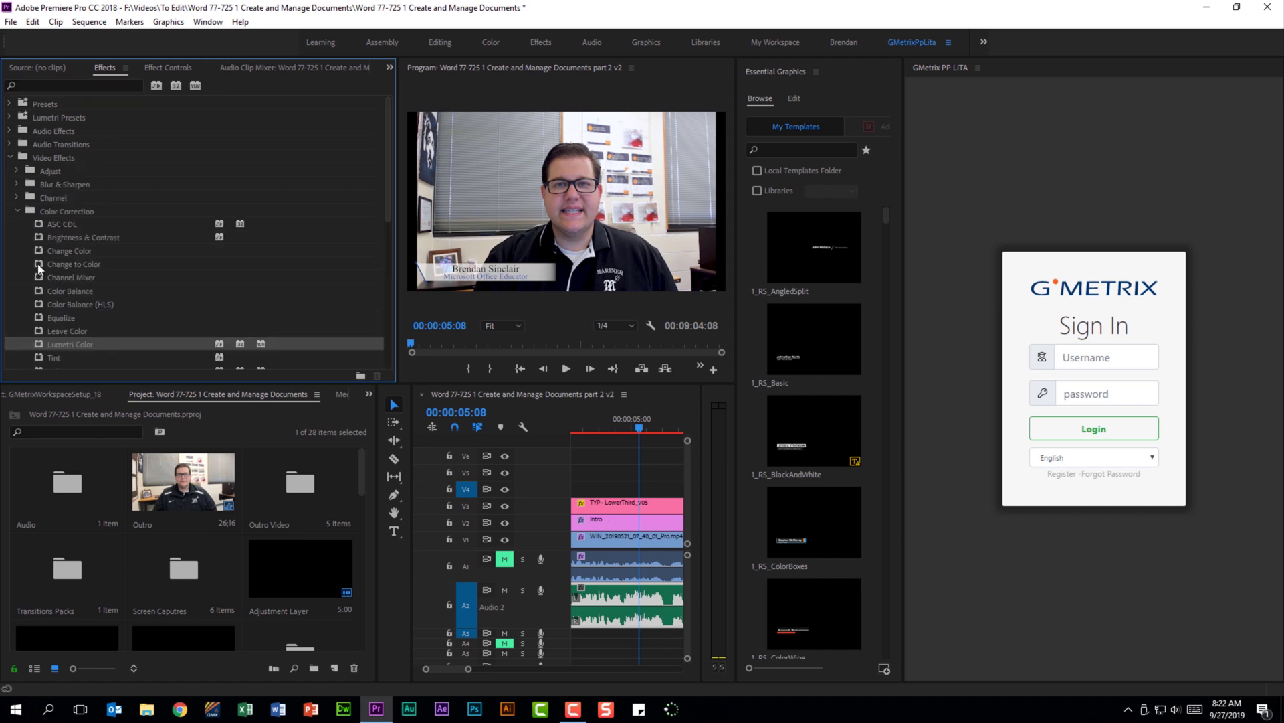
pyautogui.moveTo(68, 236); pyautogui.dragTo(609, 522)
# Show the Intro clip's Effect Controls and expand the Brightness and Contrast properties, both 0.0
pyautogui.click(165, 69)
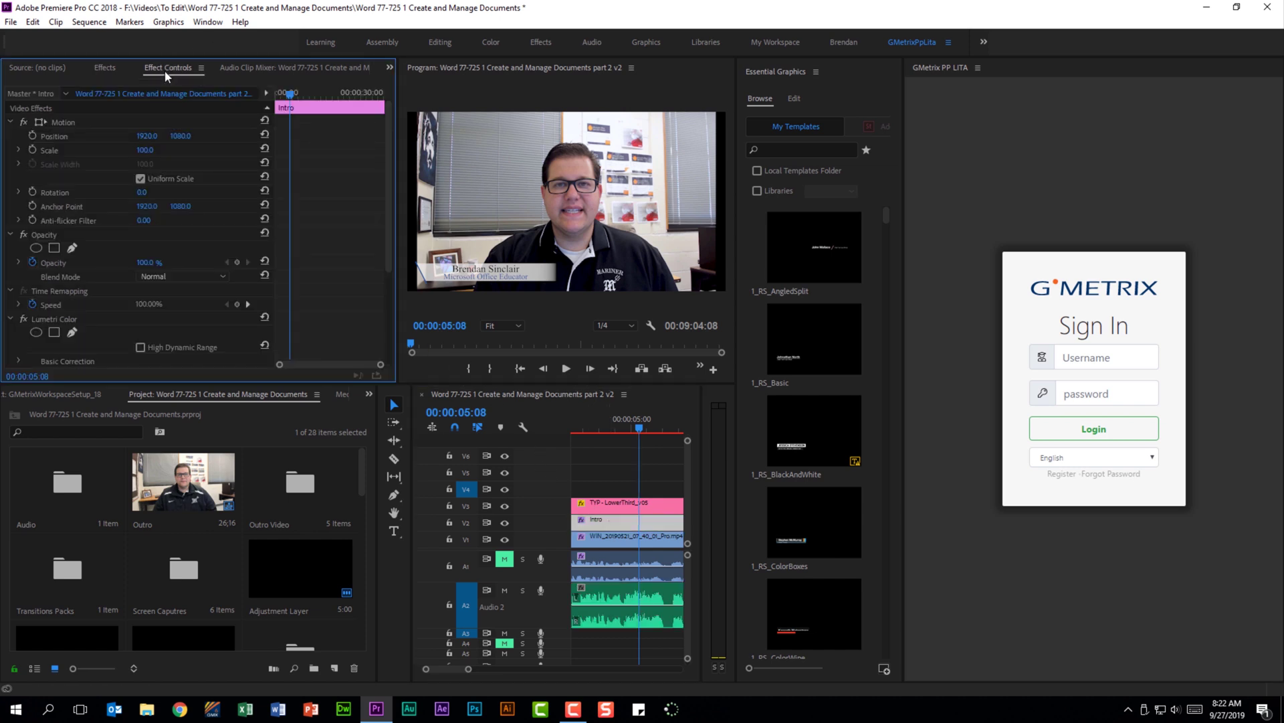
pyautogui.scroll(-4, 192, 218)
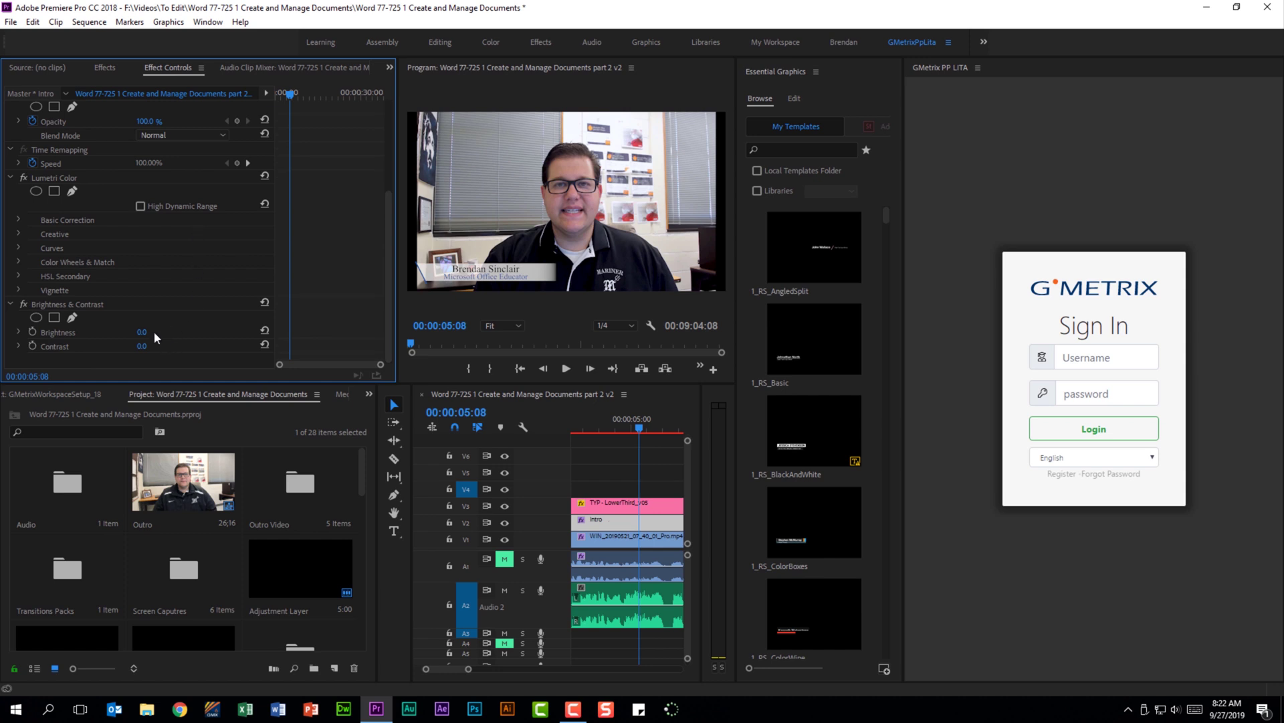
pyautogui.click(18, 332)
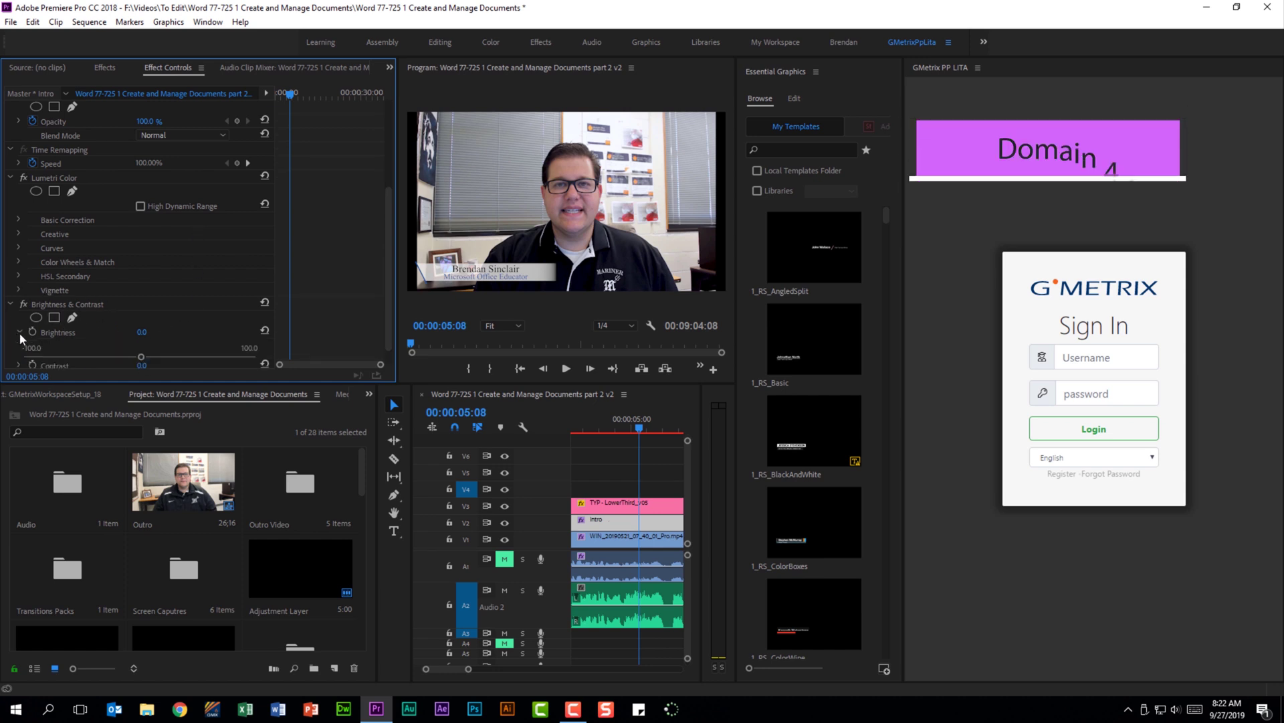
pyautogui.scroll(-1, 53, 356)
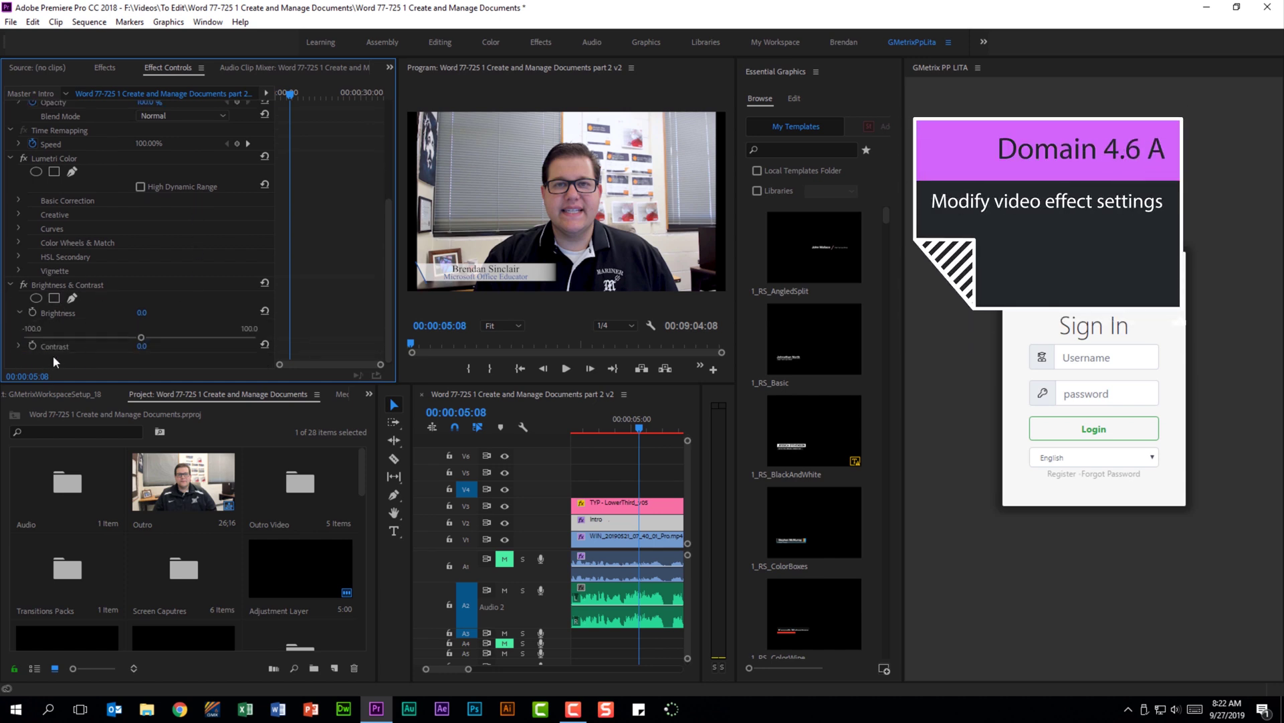
pyautogui.click(19, 346)
pyautogui.scroll(-1, 206, 348)
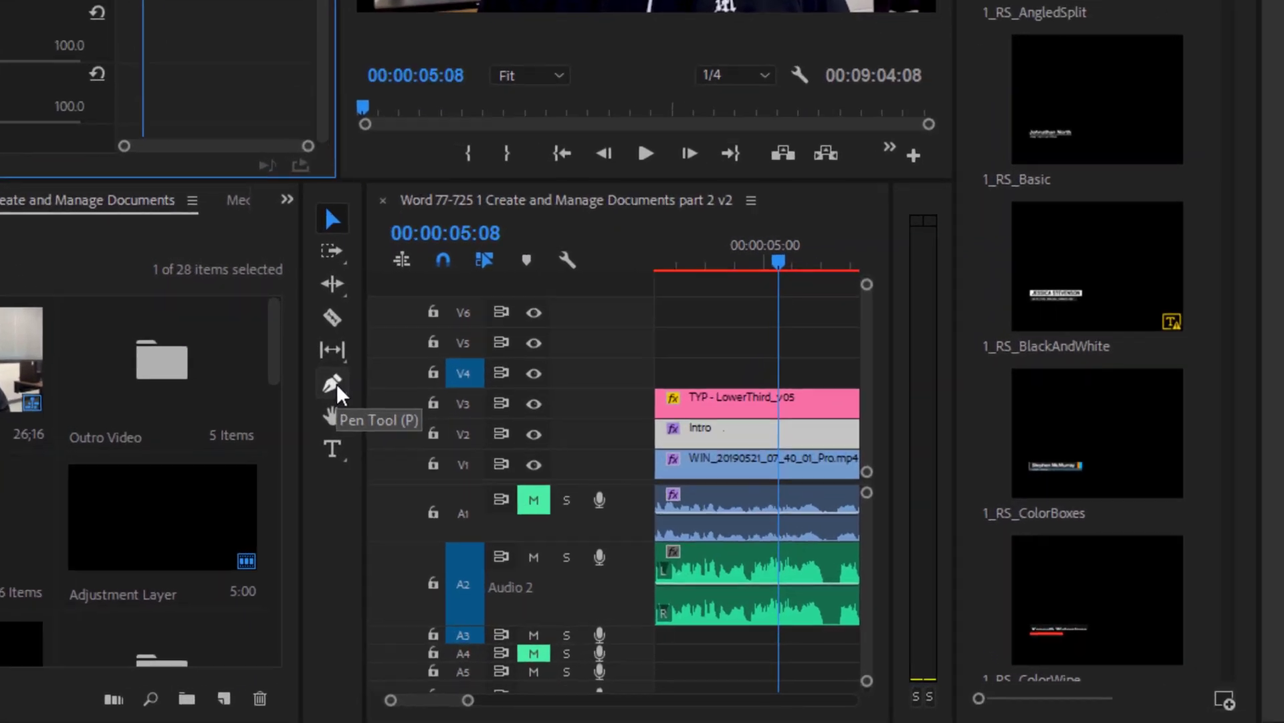
# Add volume keyframes on the A1 clip with the Pen tool, raising one to +6.02 dB
pyautogui.click(396, 496)
pyautogui.click(827, 502)
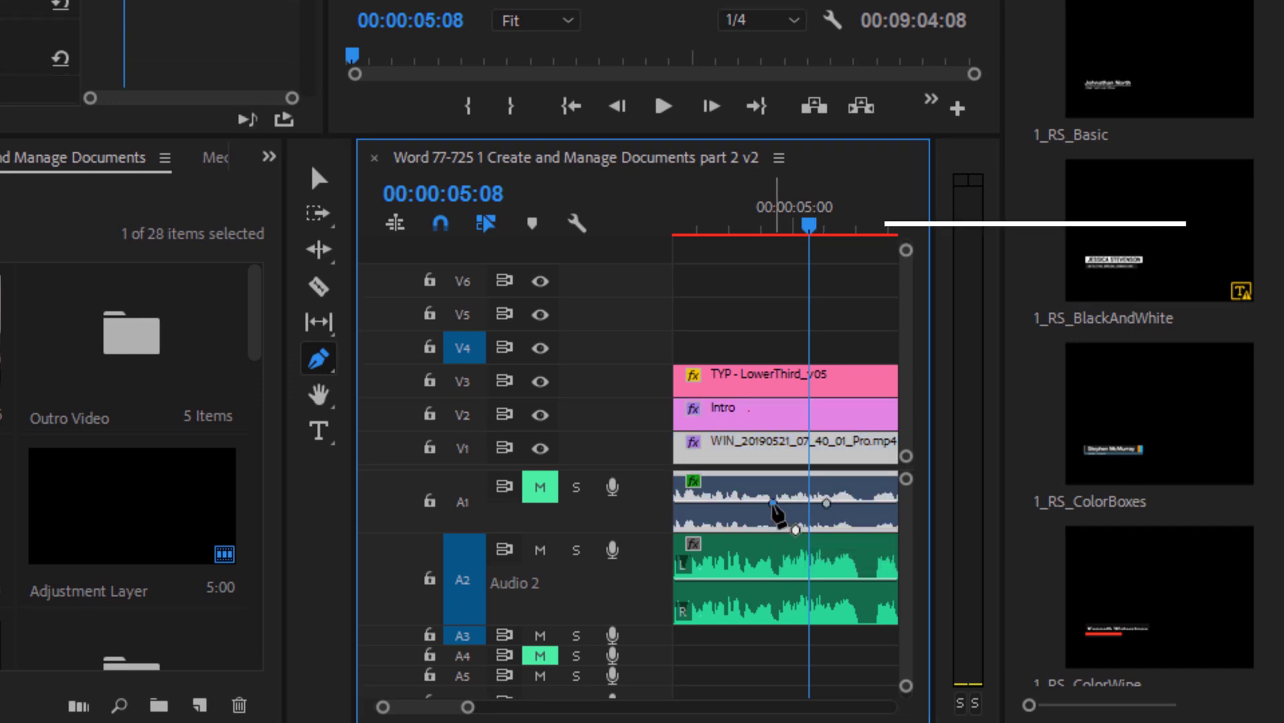
pyautogui.moveTo(777, 519); pyautogui.dragTo(737, 521)
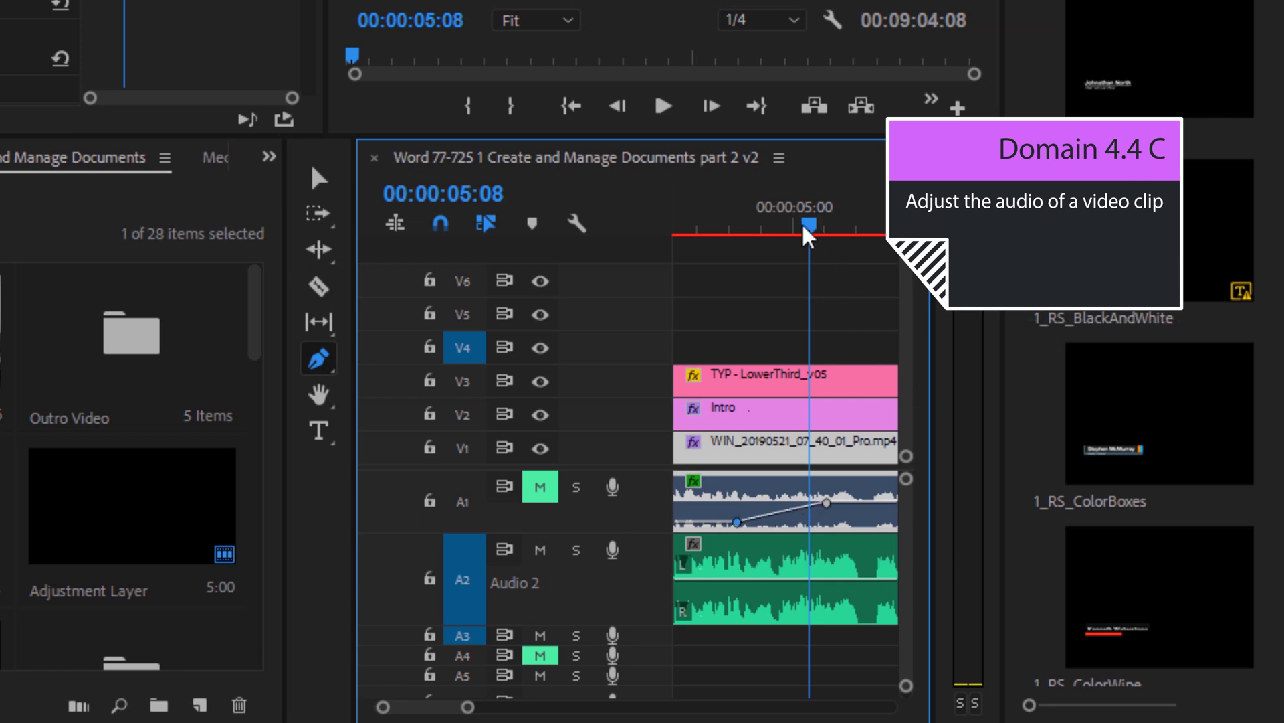
pyautogui.moveTo(809, 238)
pyautogui.mouseDown()
pyautogui.moveTo(827, 237)
pyautogui.moveTo(803, 240)
pyautogui.mouseUp()
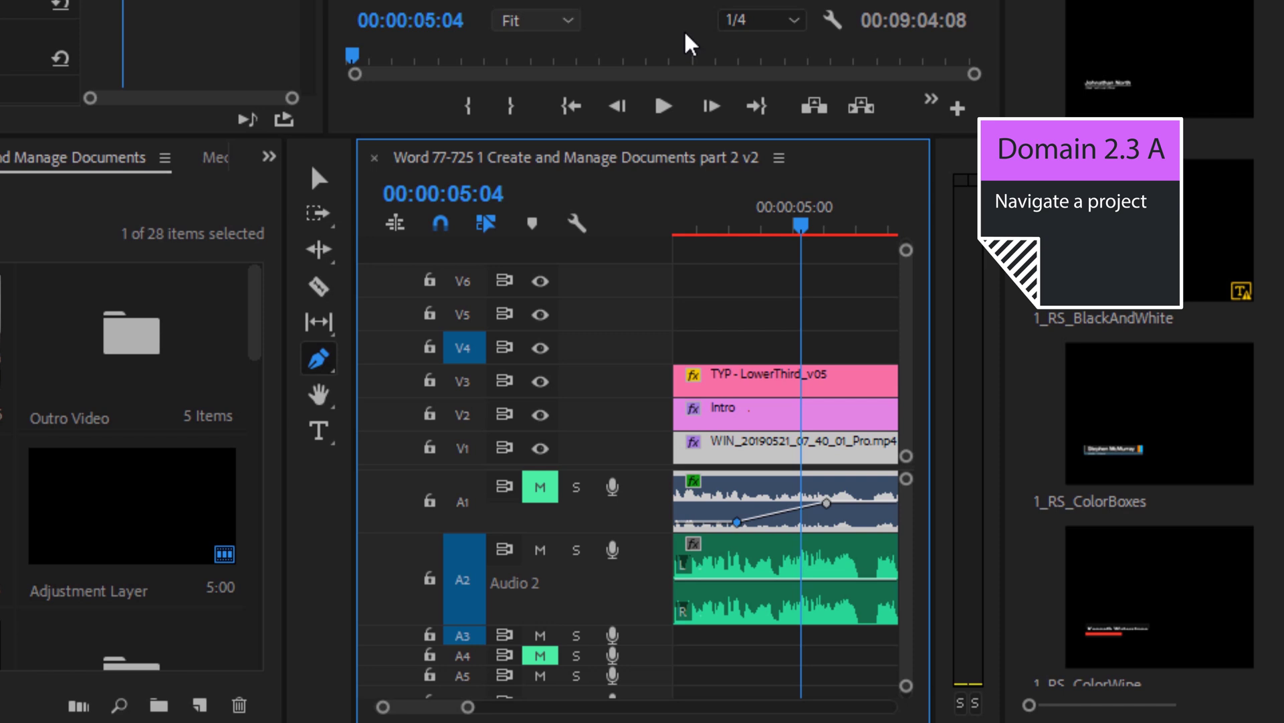
# Set the sequence In point at 00:00:05:05 and the Out point at 00:00:06:04
pyautogui.moveTo(800, 229)
pyautogui.mouseDown()
pyautogui.moveTo(813, 233)
pyautogui.moveTo(804, 226)
pyautogui.mouseUp()
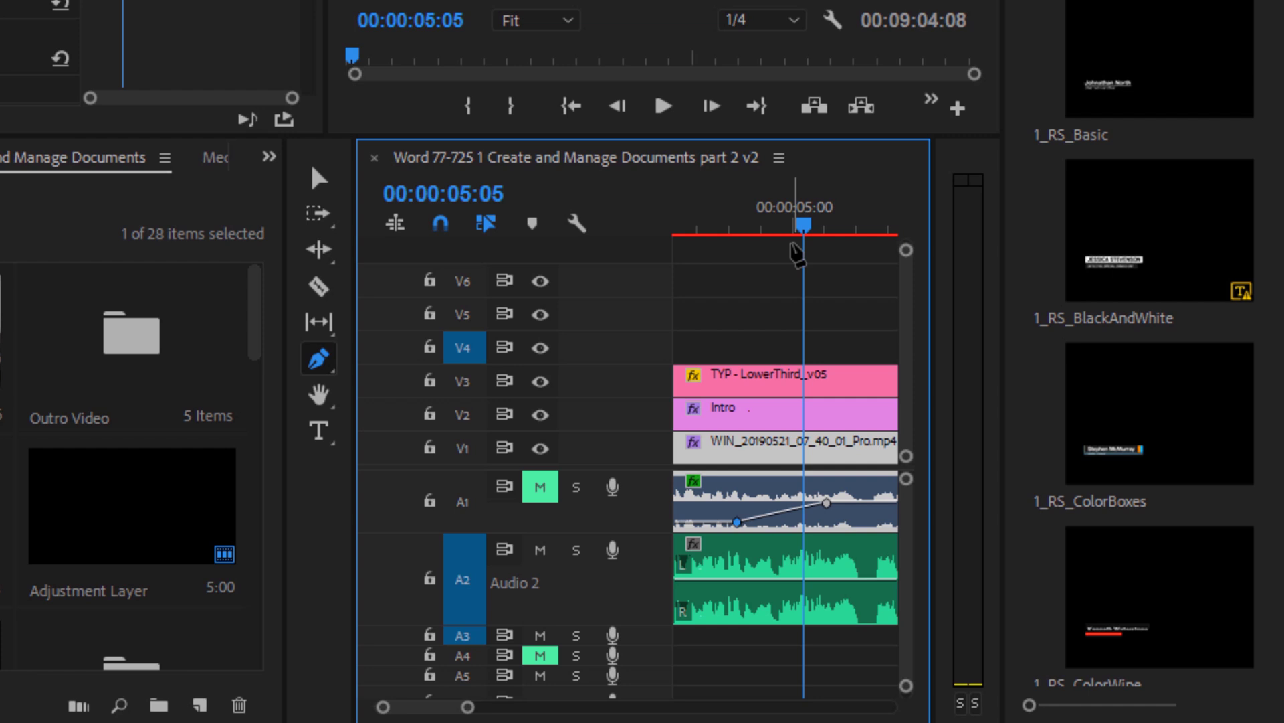
pyautogui.press('i')
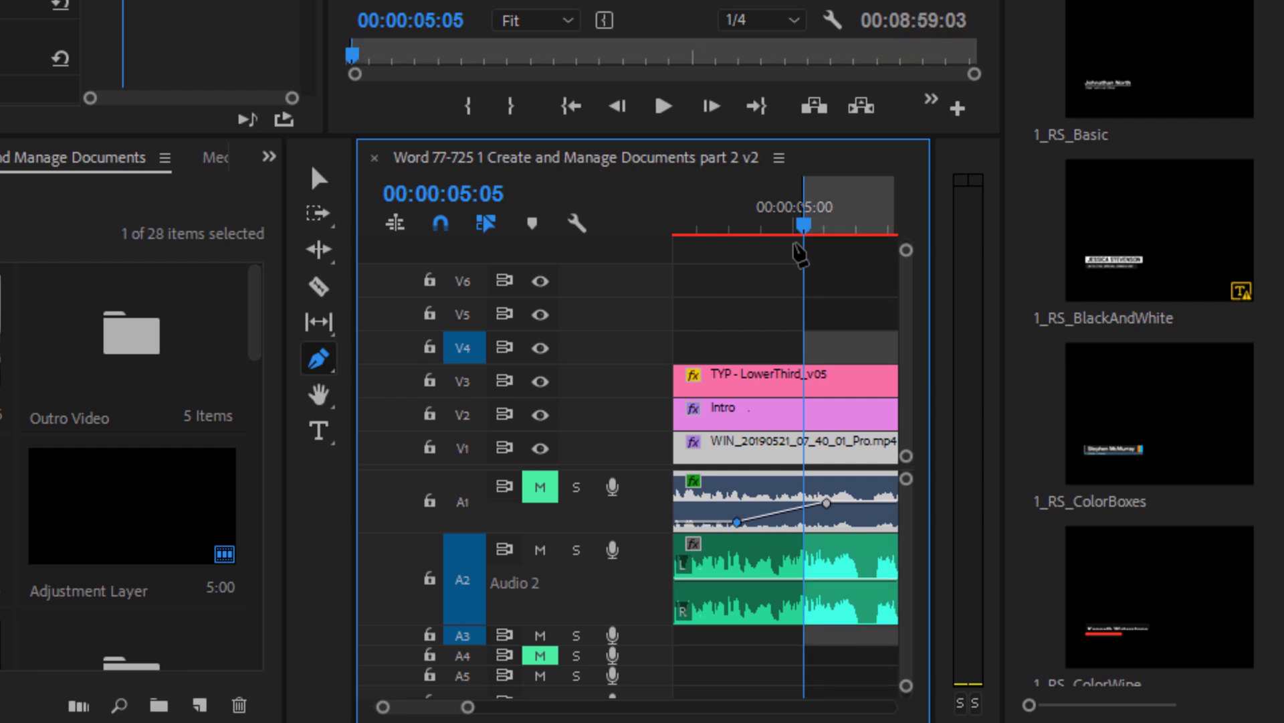
pyautogui.moveTo(811, 235); pyautogui.dragTo(868, 241)
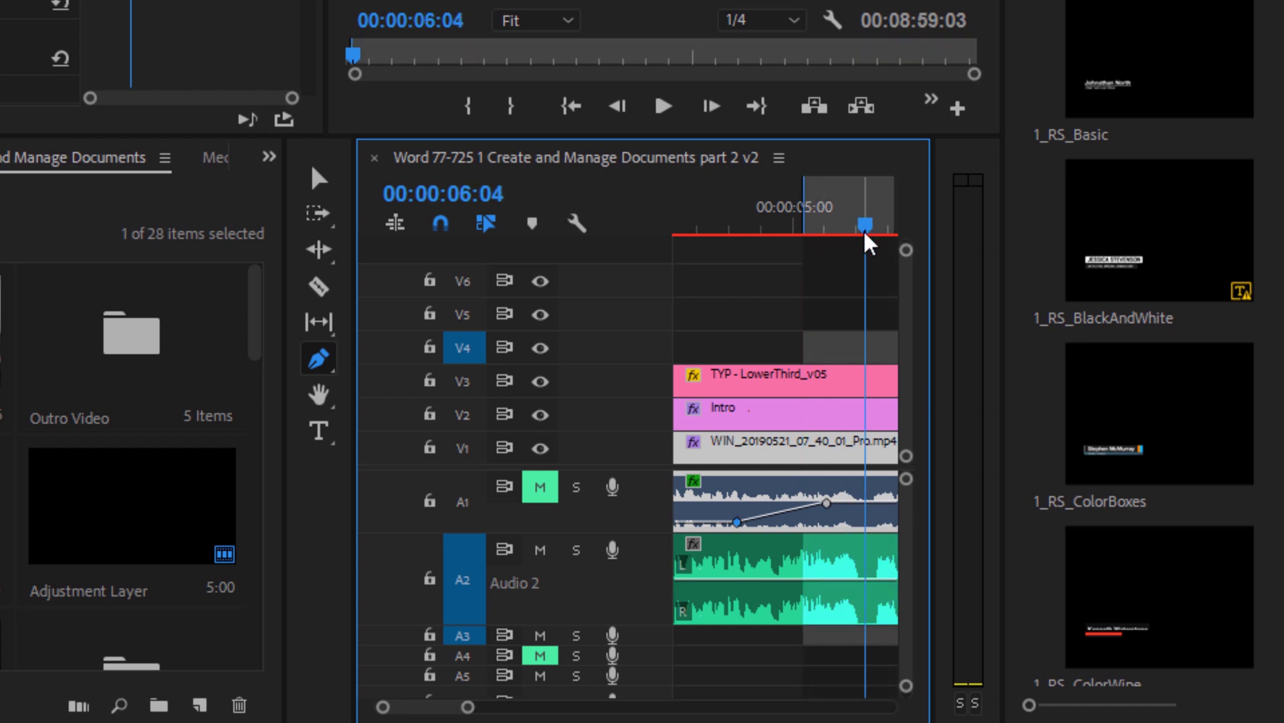
pyautogui.press('o')
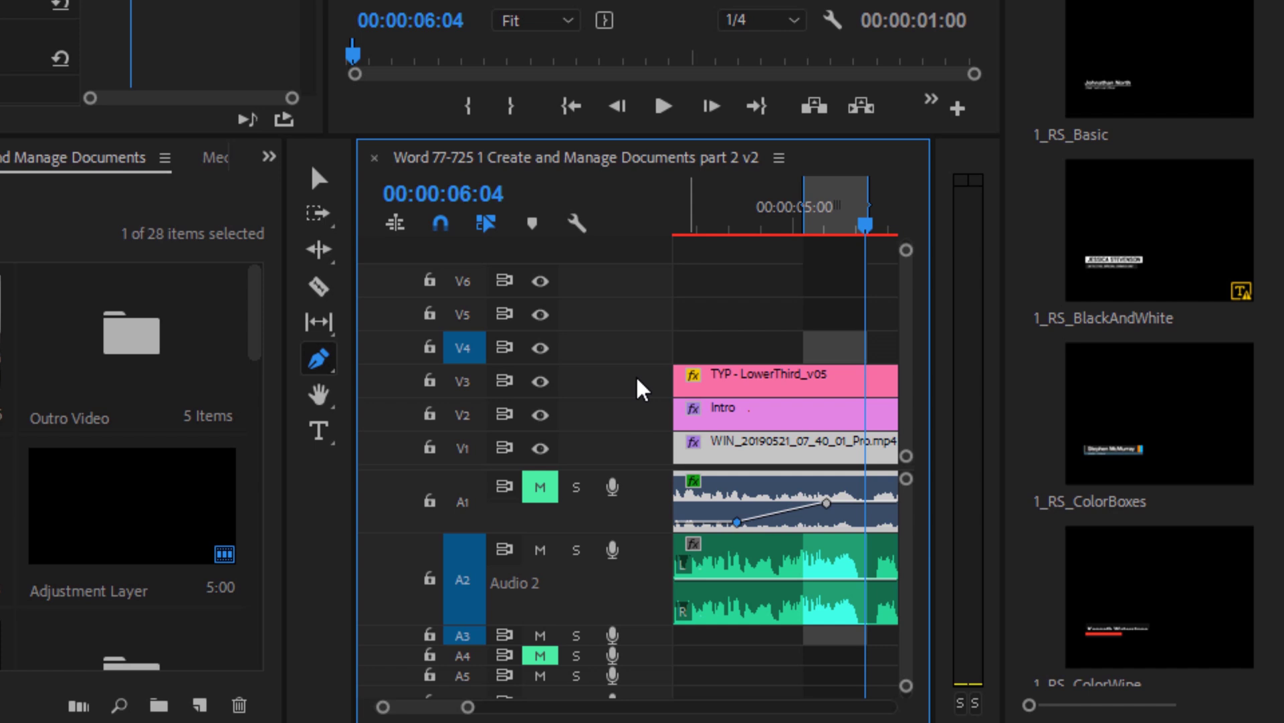
pyautogui.moveTo(639, 303); pyautogui.dragTo(642, 435)
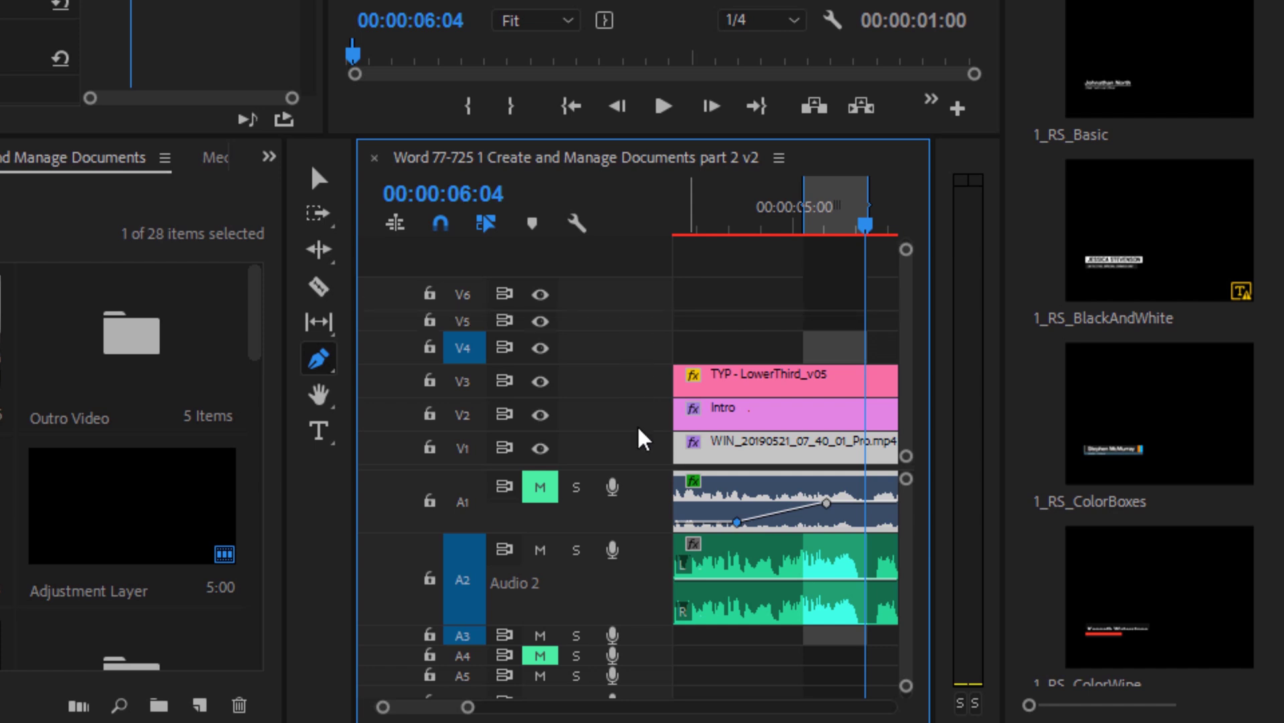
# Enlarge the V4 and A1 track heights, leaving keyframe and track options unchanged
pyautogui.moveTo(638, 337); pyautogui.dragTo(636, 301)
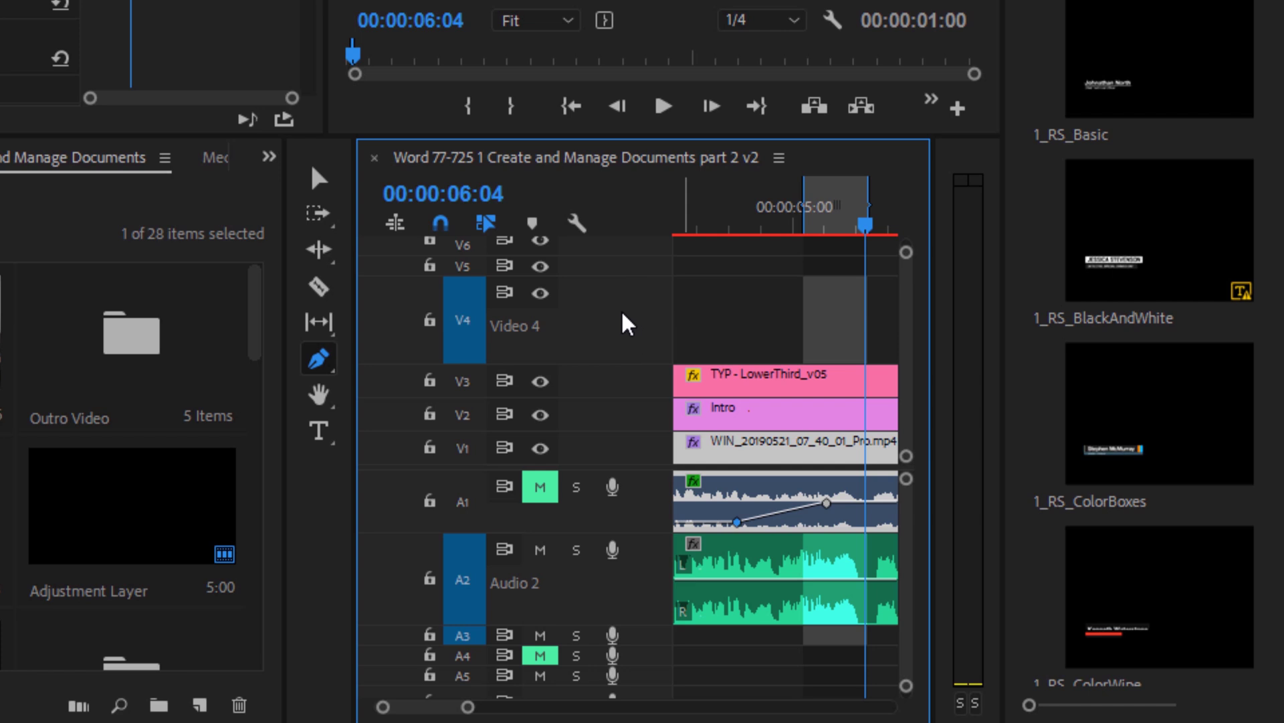
pyautogui.scroll(1, 625, 320)
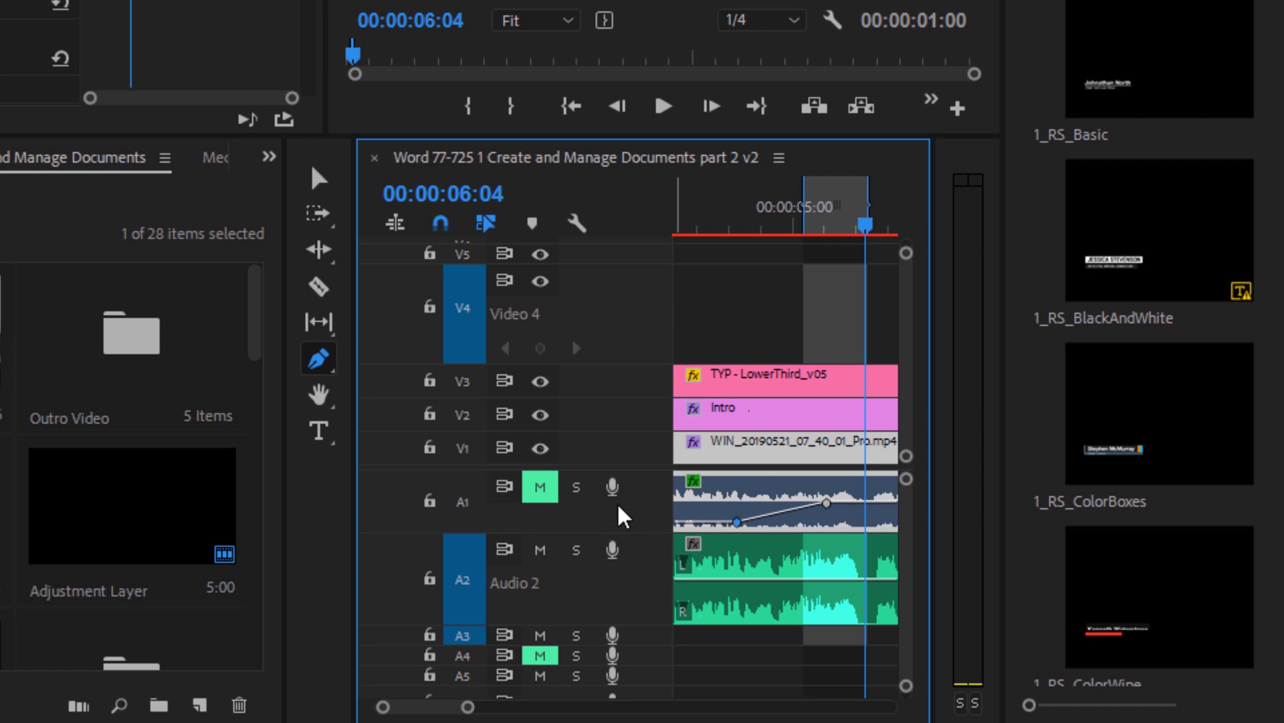
pyautogui.scroll(1, 625, 515)
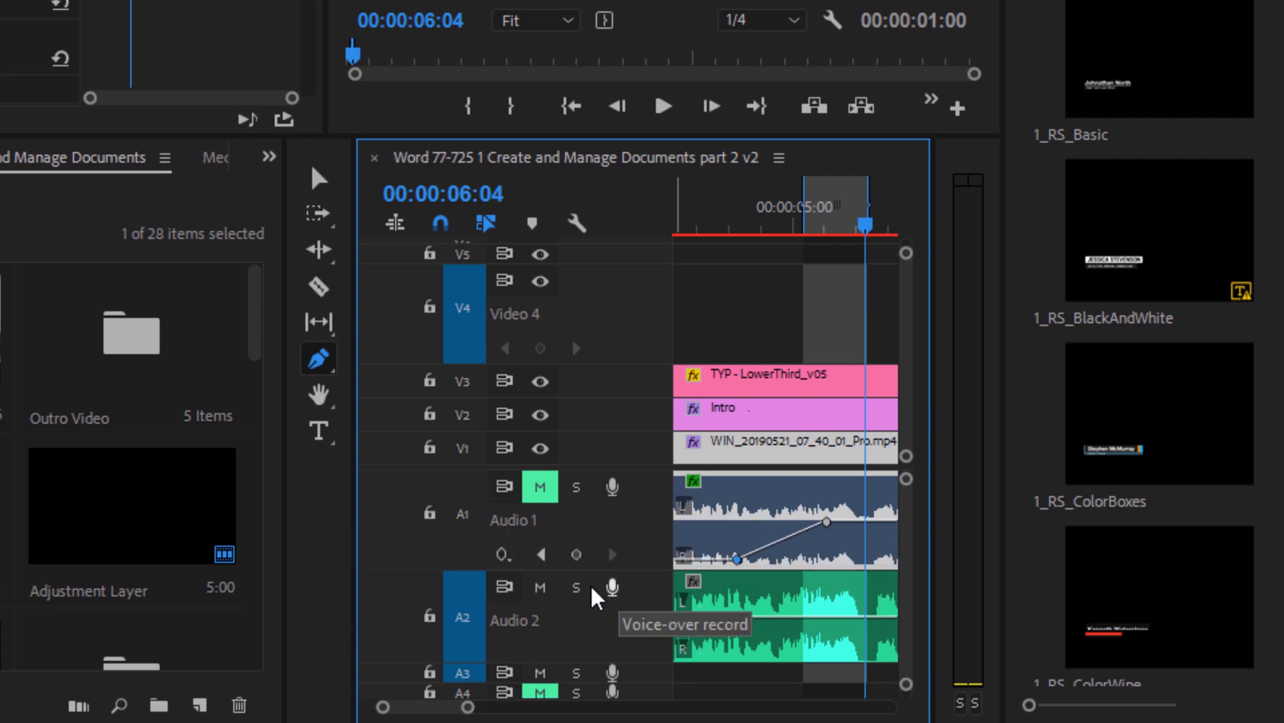
pyautogui.click(501, 555)
pyautogui.click(653, 546)
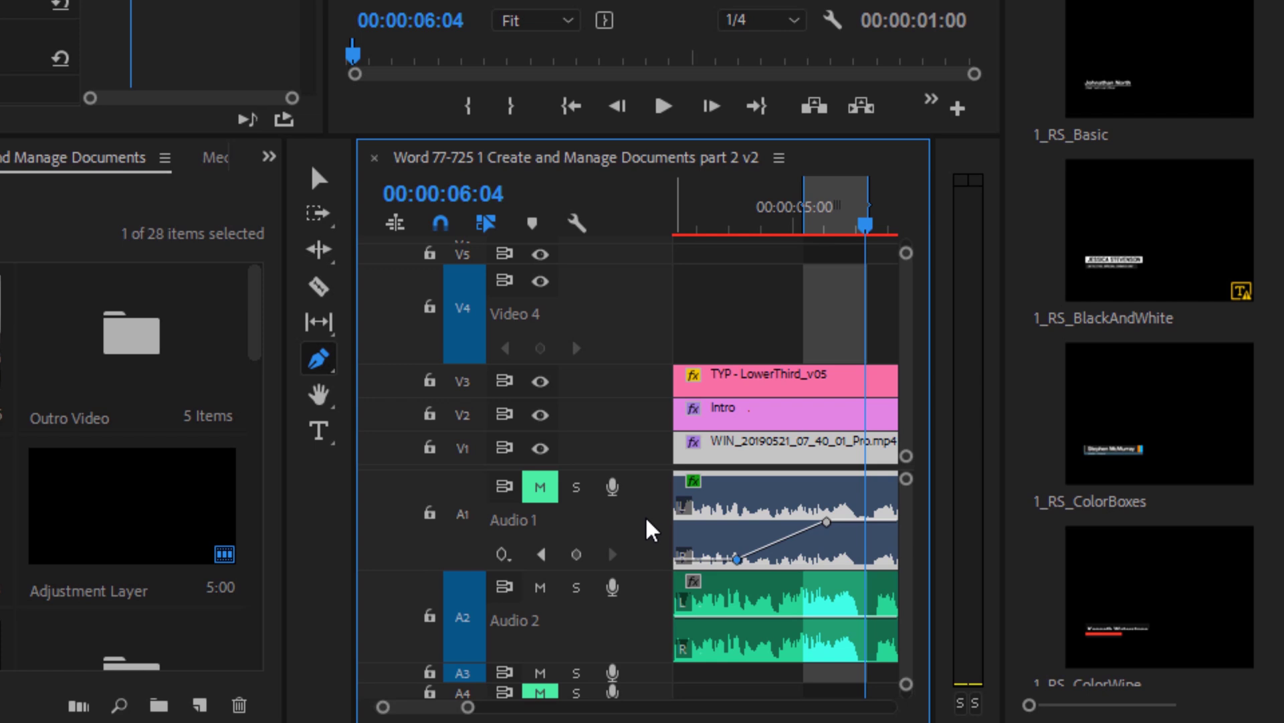
pyautogui.rightClick(648, 521)
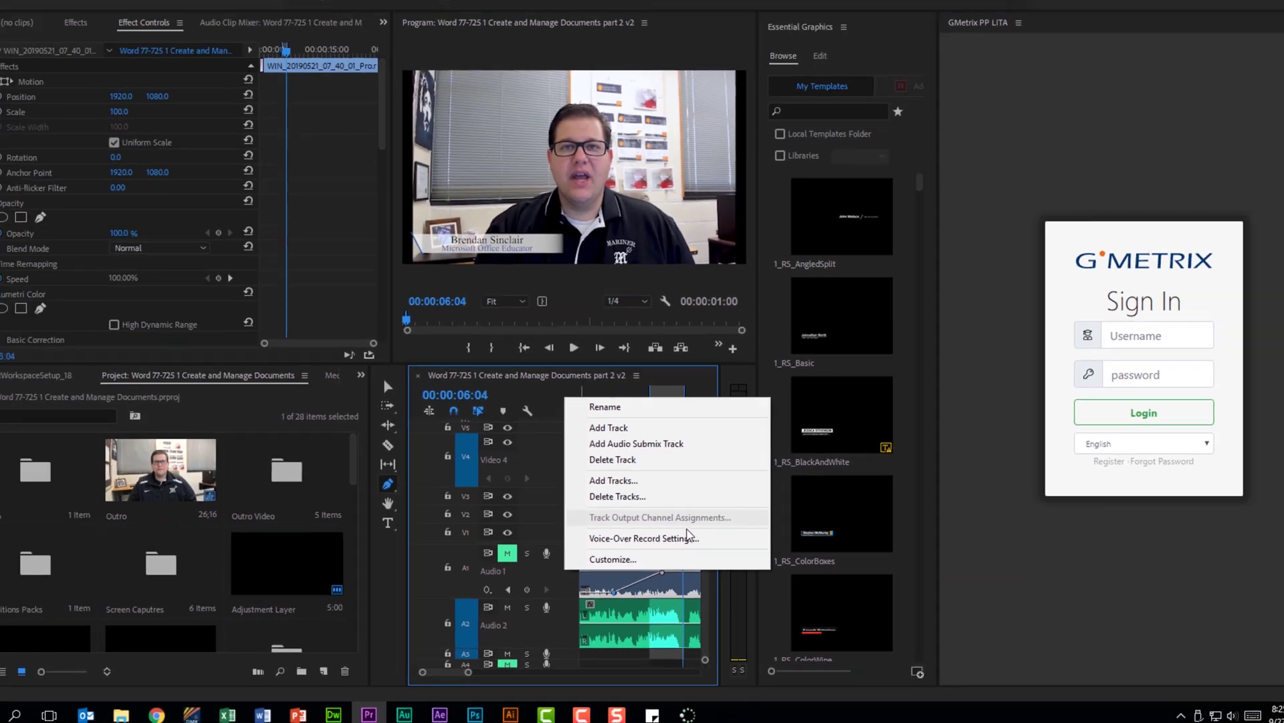
pyautogui.click(737, 471)
# Zoom out the timeline and trim the A3 audio clip's end to a shorter length
pyautogui.press('-')
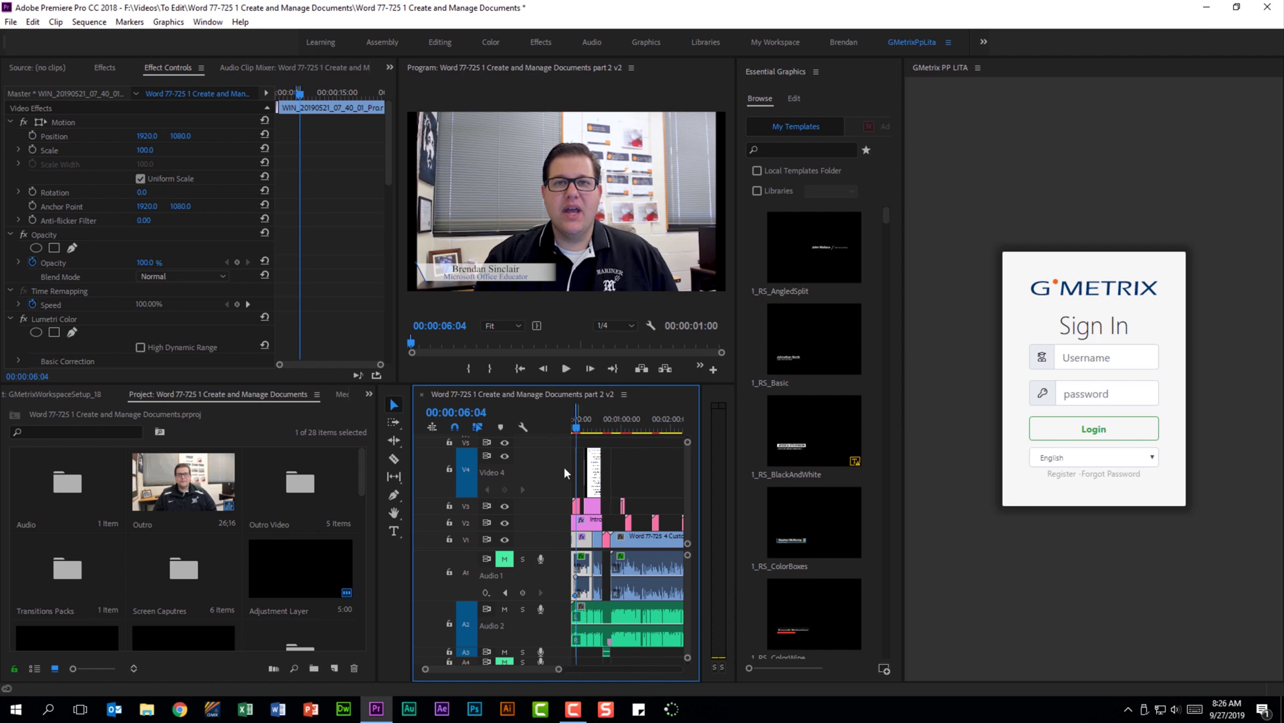
pyautogui.click(39, 73)
pyautogui.click(665, 175)
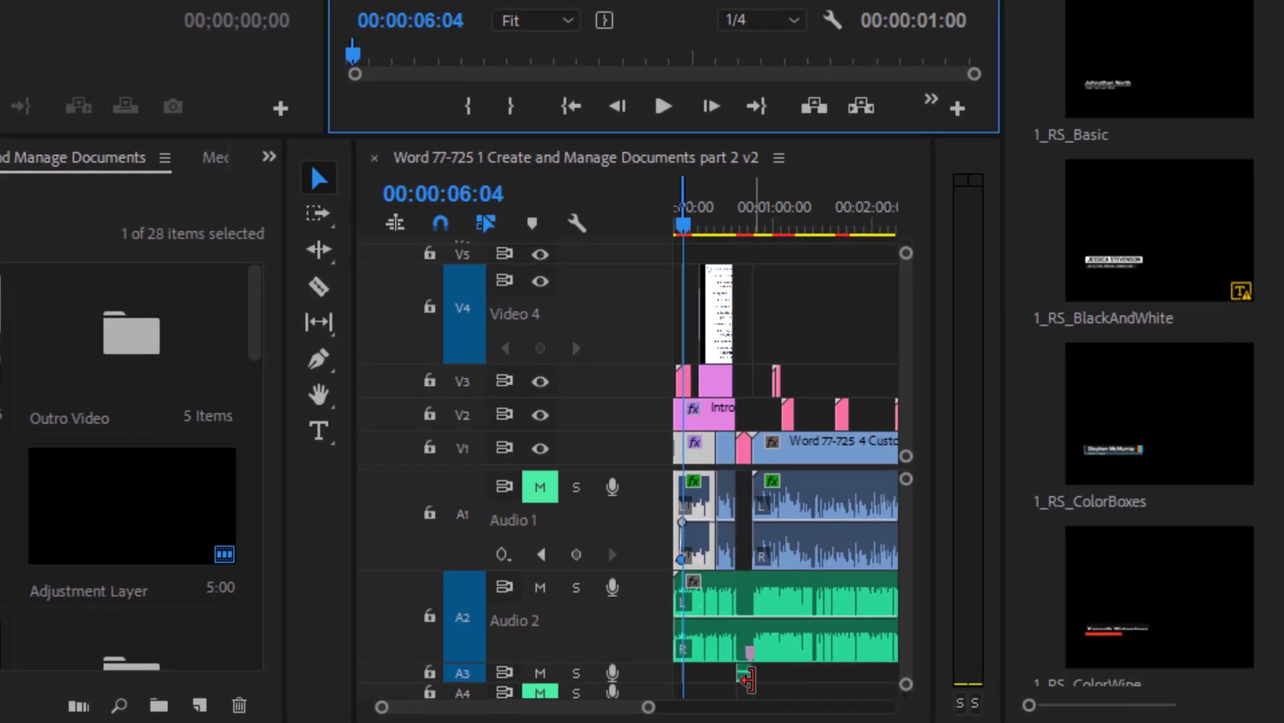
pyautogui.moveTo(747, 679); pyautogui.dragTo(822, 682)
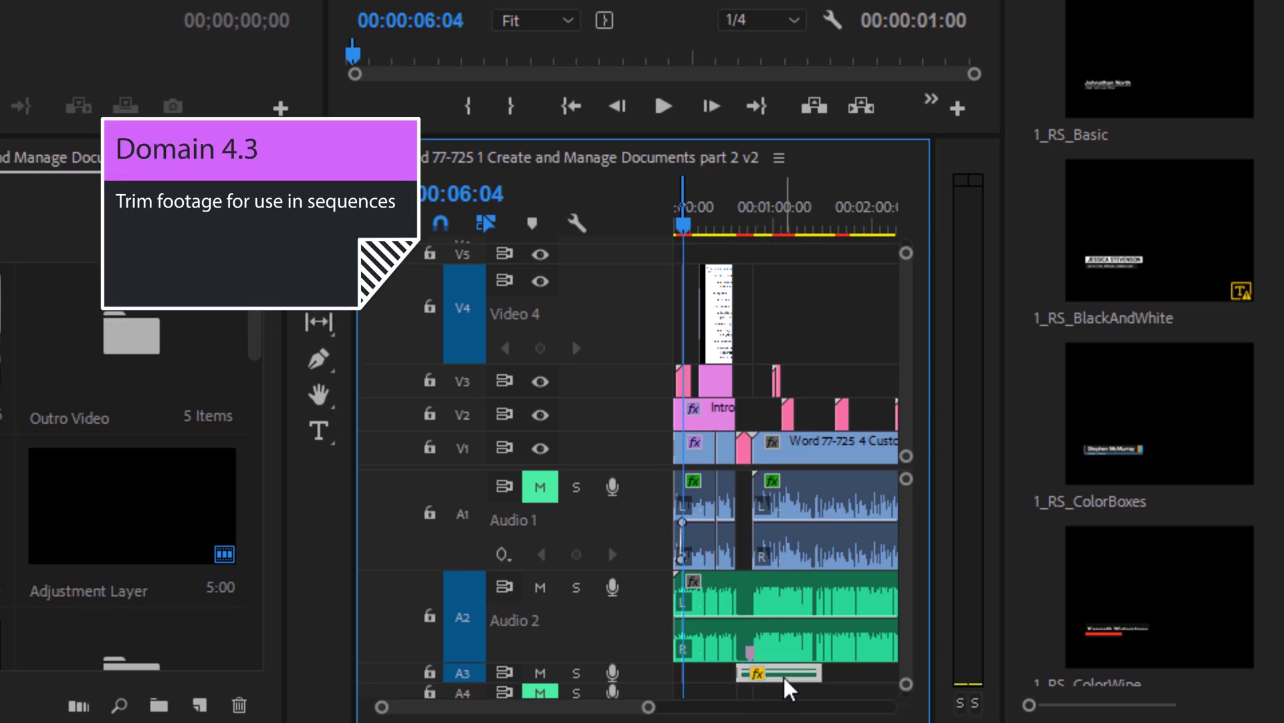
pyautogui.scroll(3, 789, 685)
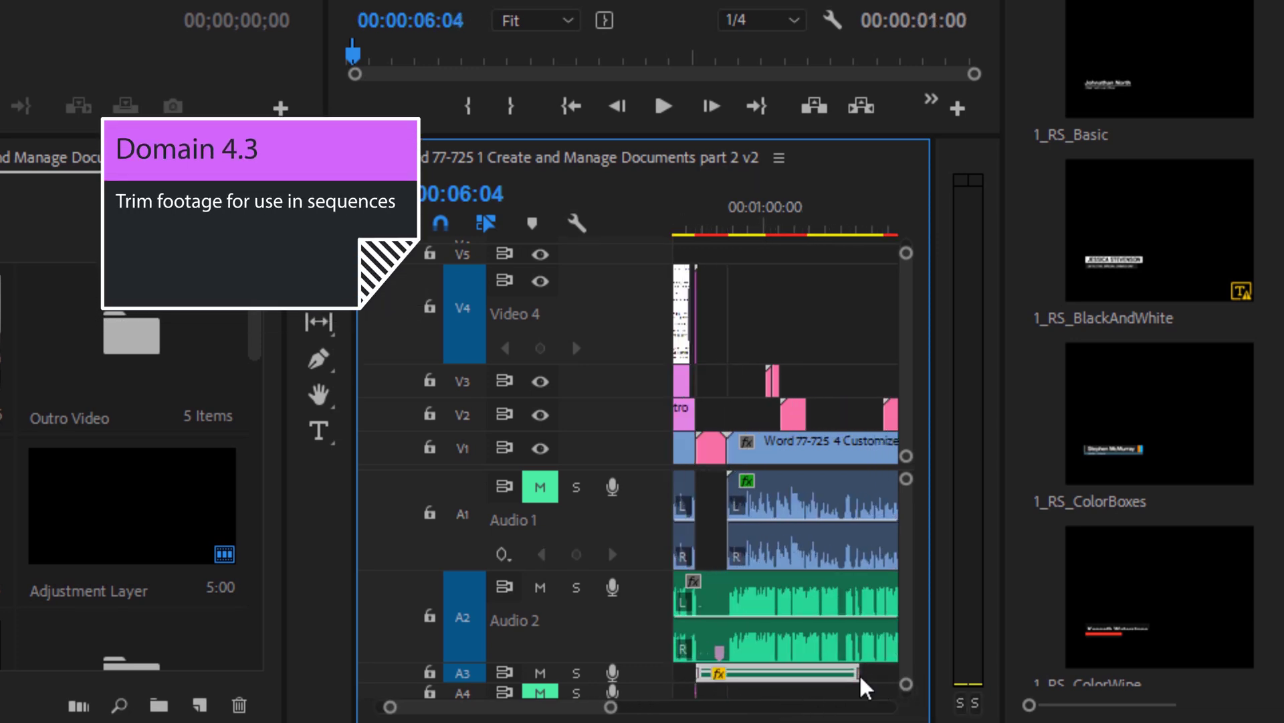
pyautogui.moveTo(861, 677); pyautogui.dragTo(813, 681)
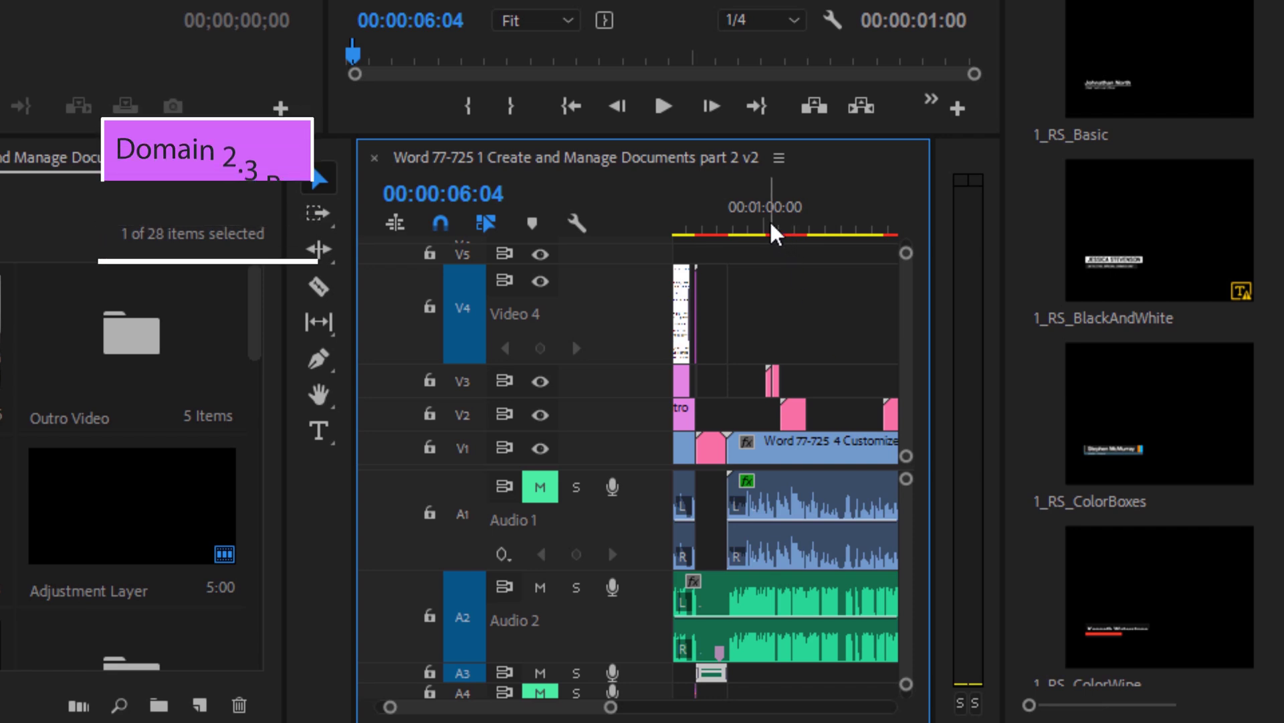
# Add a marker at 00:00:50:12, then view and close its Marker dialog
pyautogui.click(734, 228)
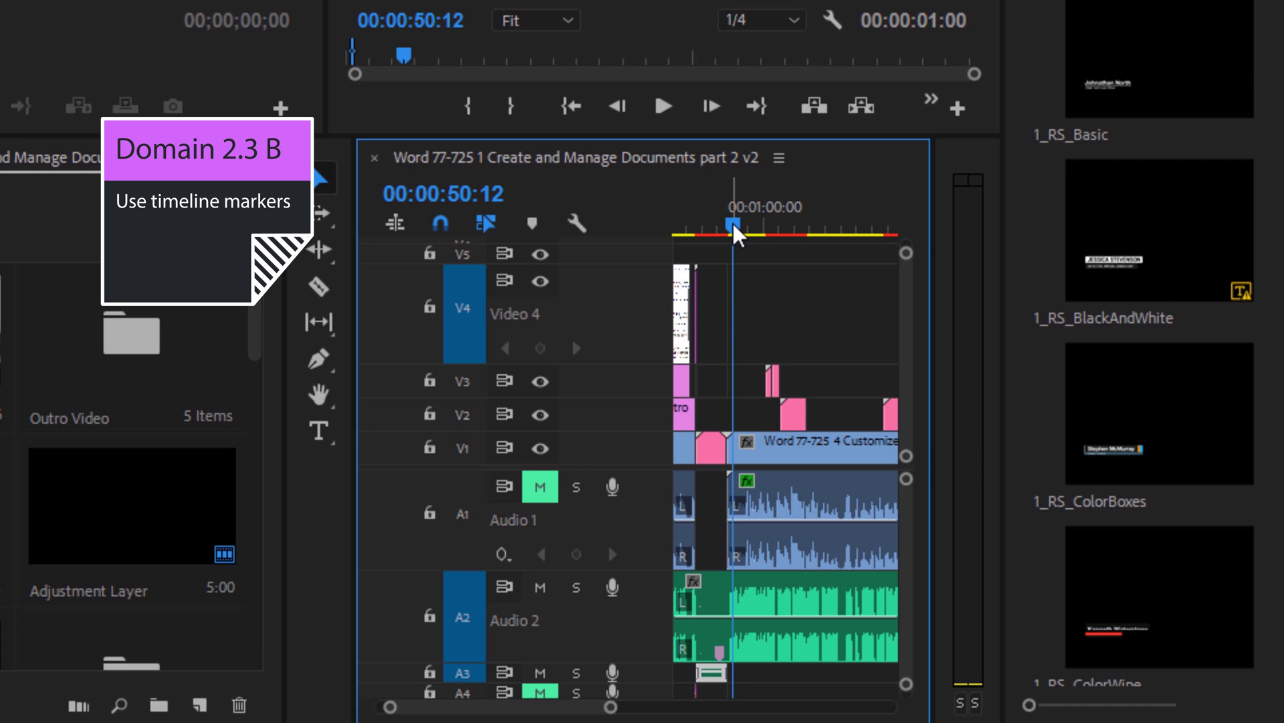
pyautogui.rightClick(735, 231)
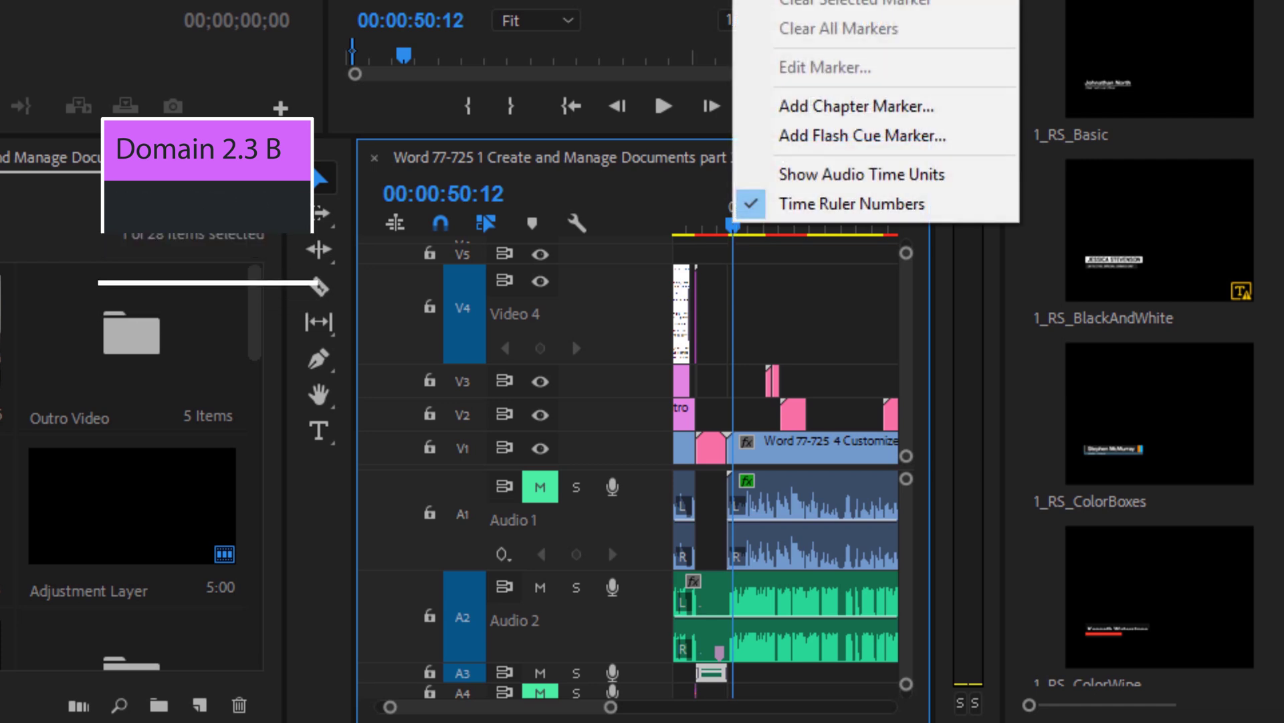
pyautogui.press('m')
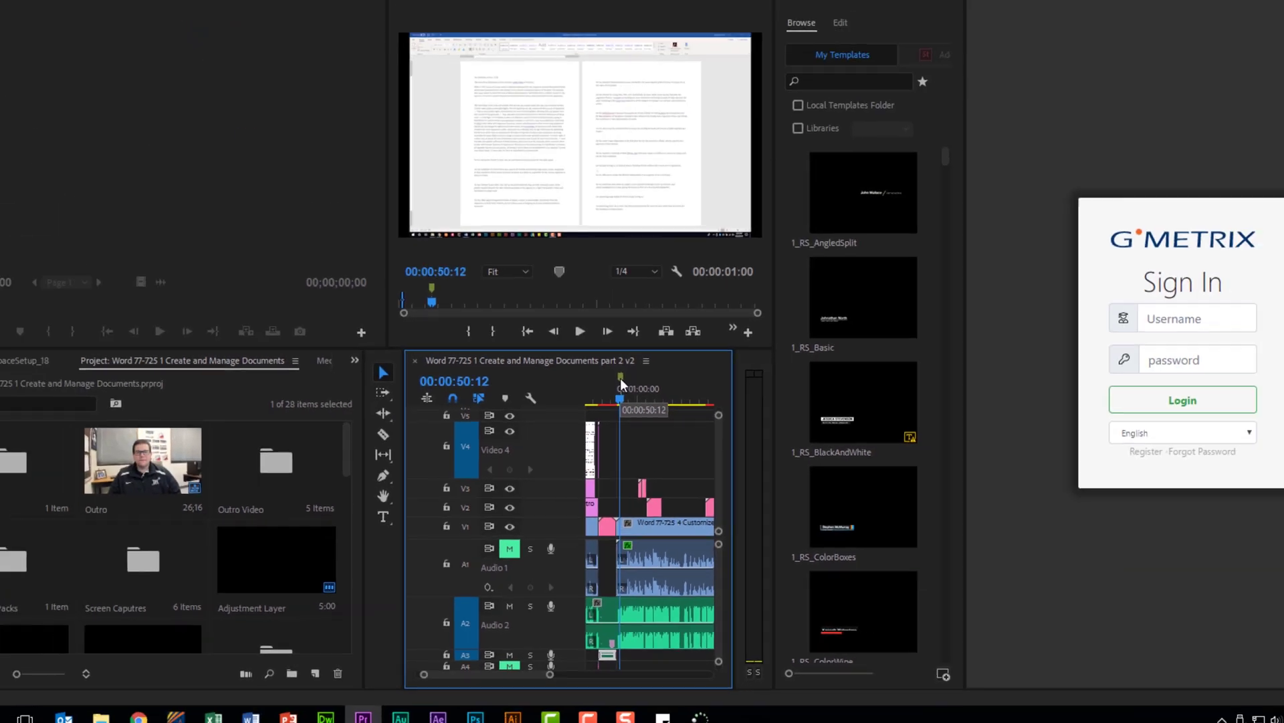
pyautogui.doubleClick(719, 210)
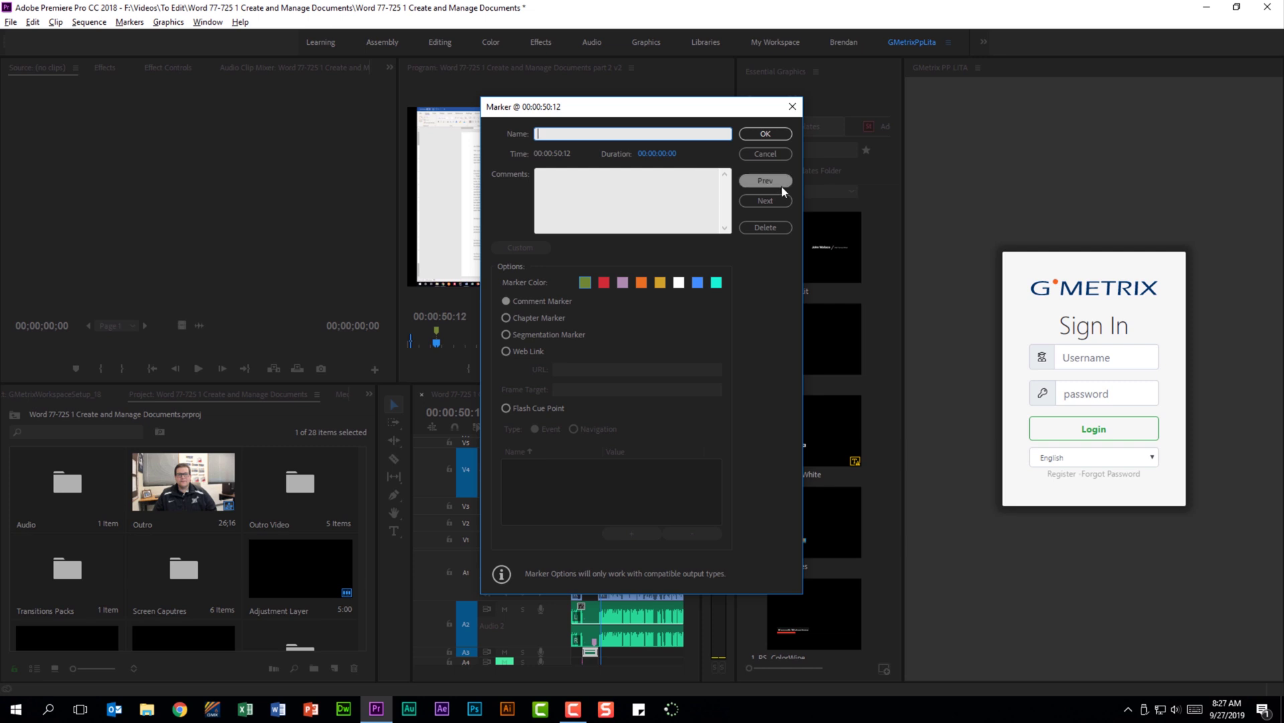
pyautogui.click(792, 106)
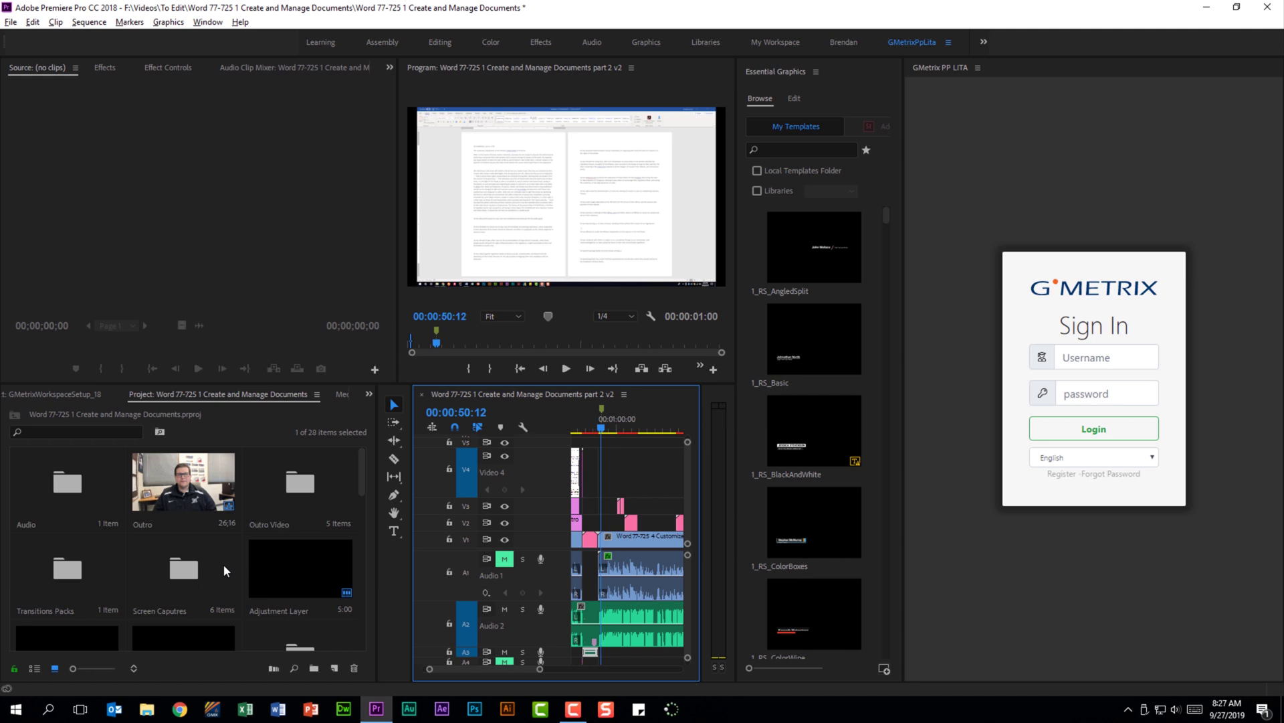
# Scroll down and back up through the Project panel bin
pyautogui.scroll(-5, 223, 563)
pyautogui.scroll(3, 223, 565)
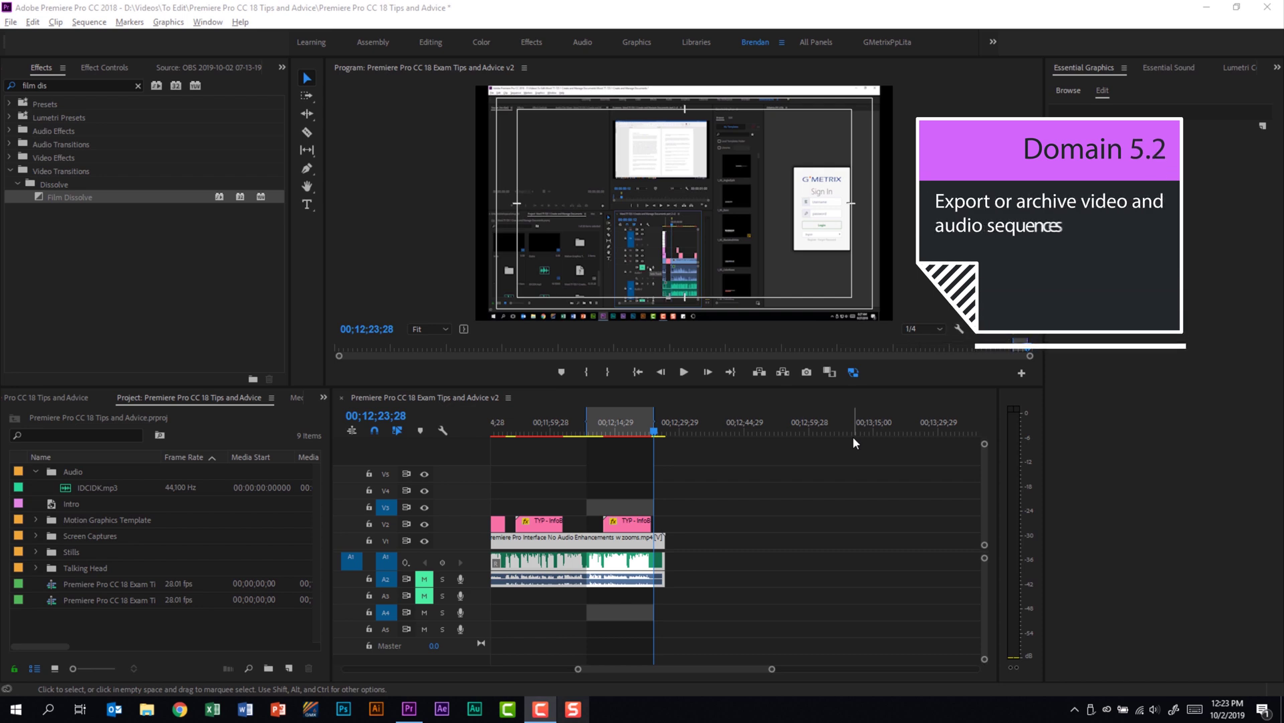
# Open the sequence's media Export Settings (H.264, Match Source - High bitrate), confirming Sequence In/Out as source range
pyautogui.click(11, 22)
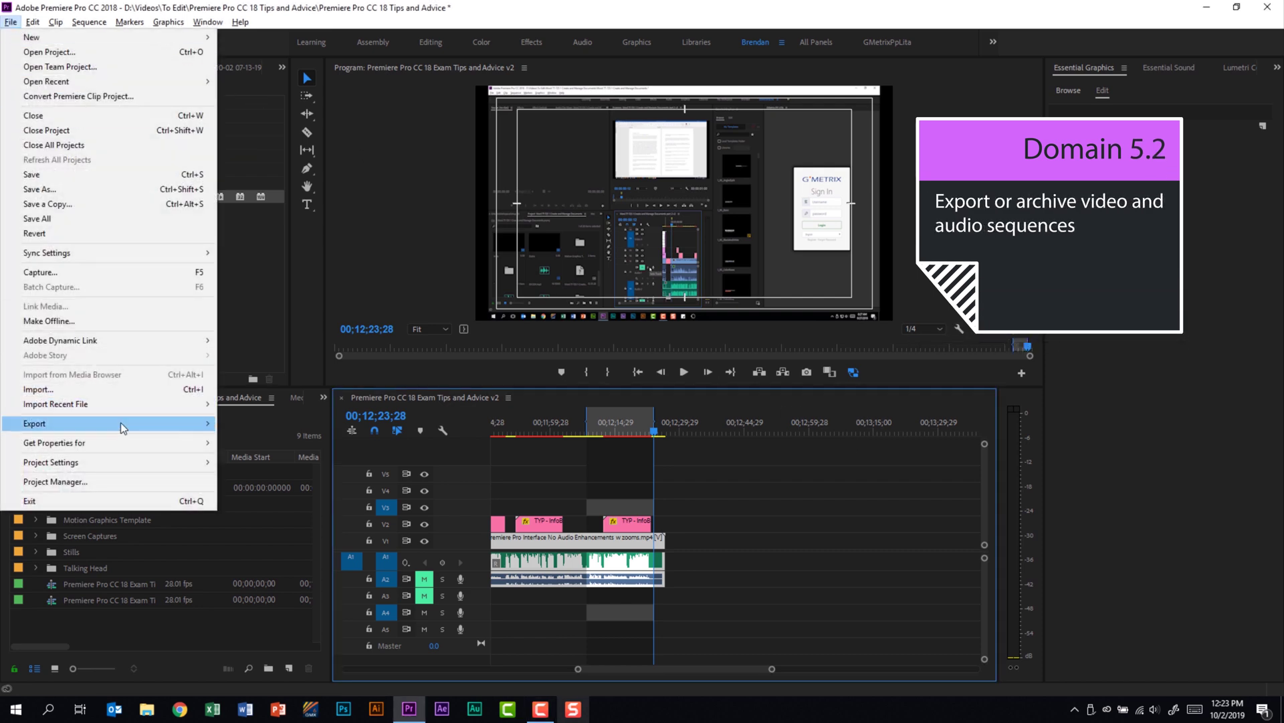
pyautogui.moveTo(121, 423)
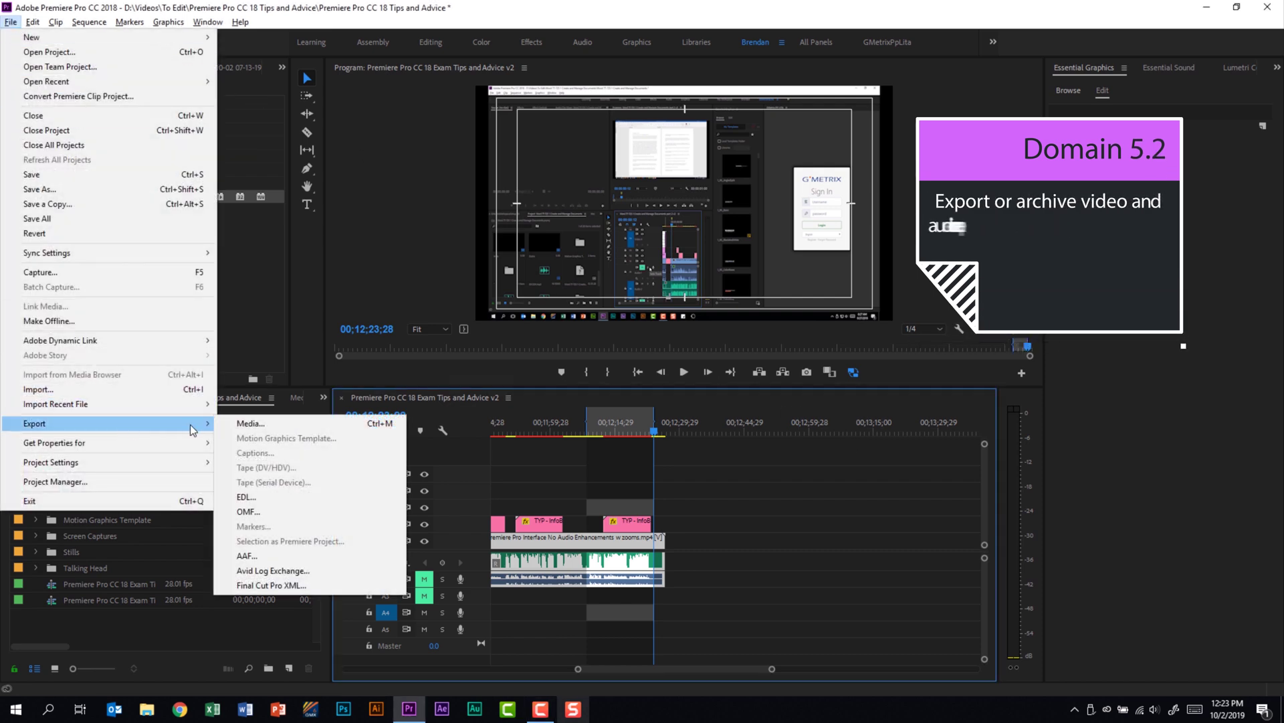
pyautogui.click(316, 425)
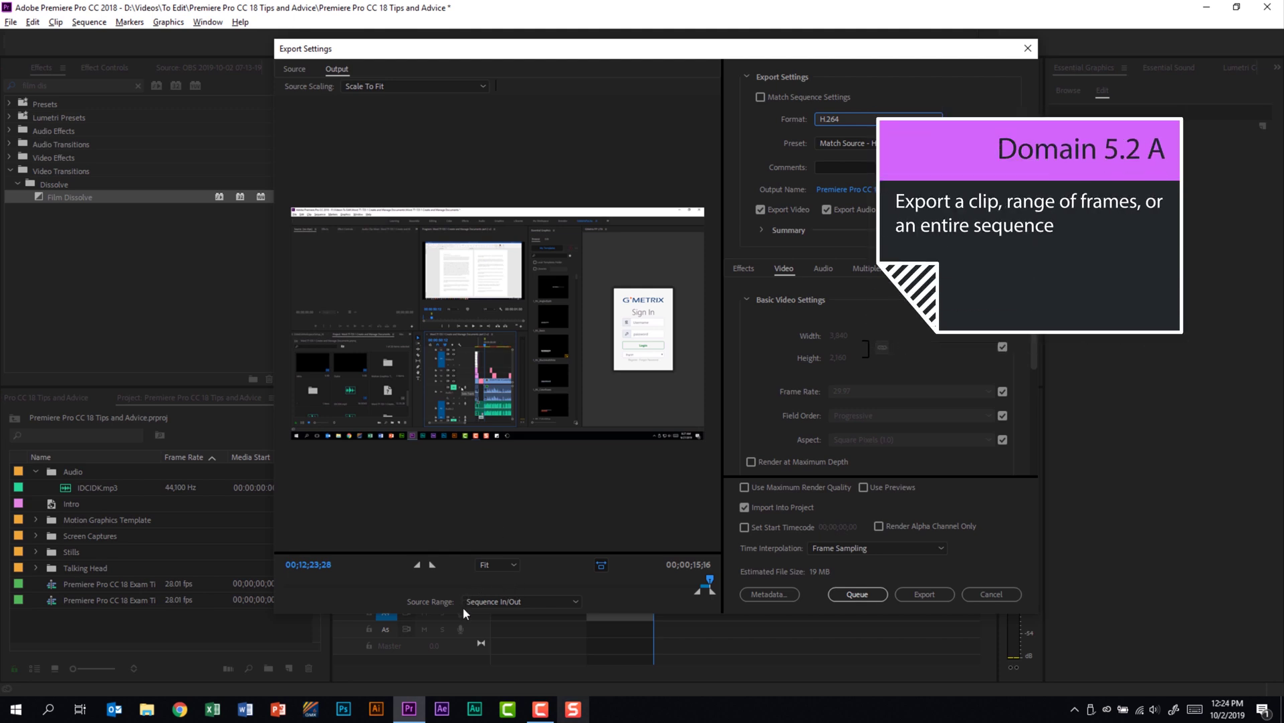
pyautogui.click(553, 602)
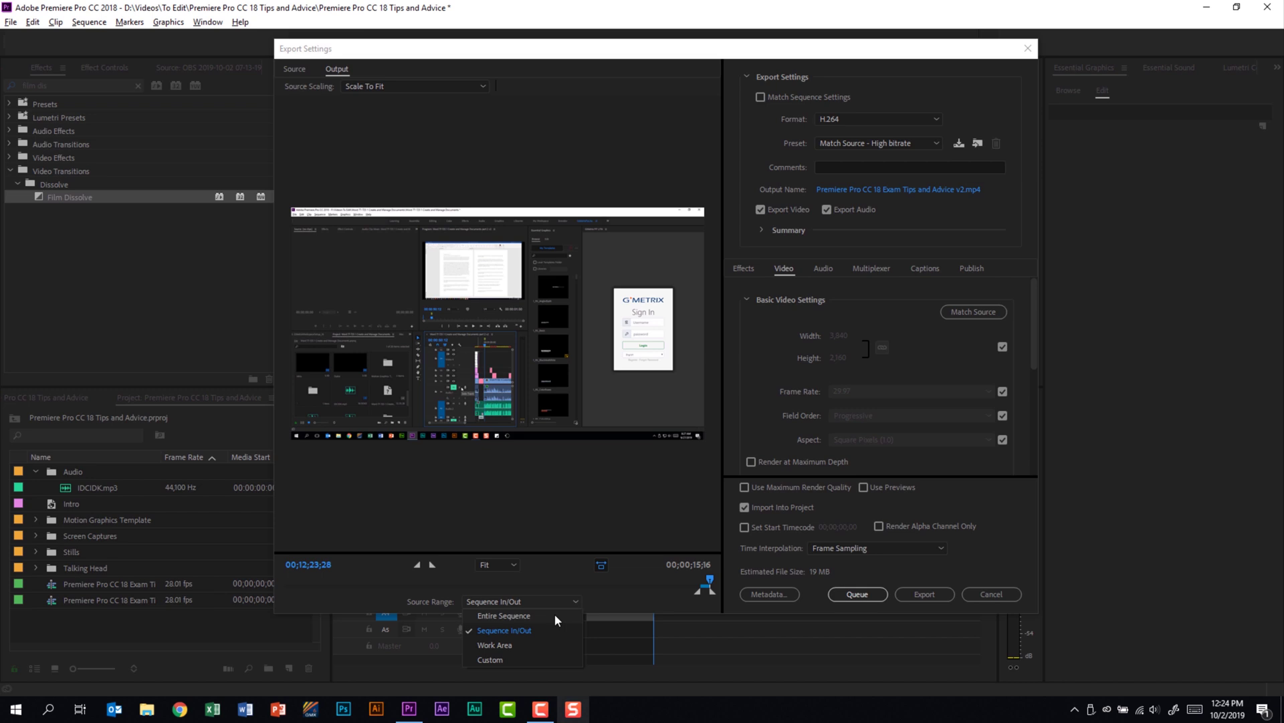
pyautogui.click(573, 519)
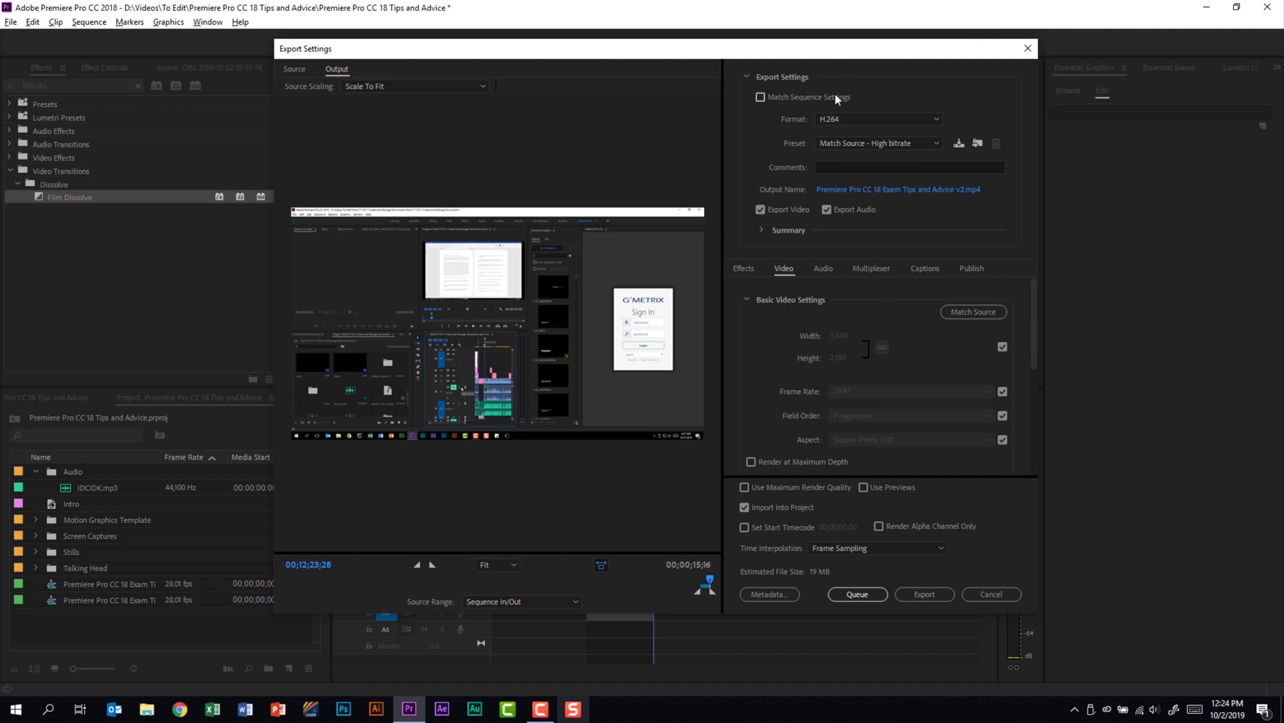
pyautogui.click(895, 118)
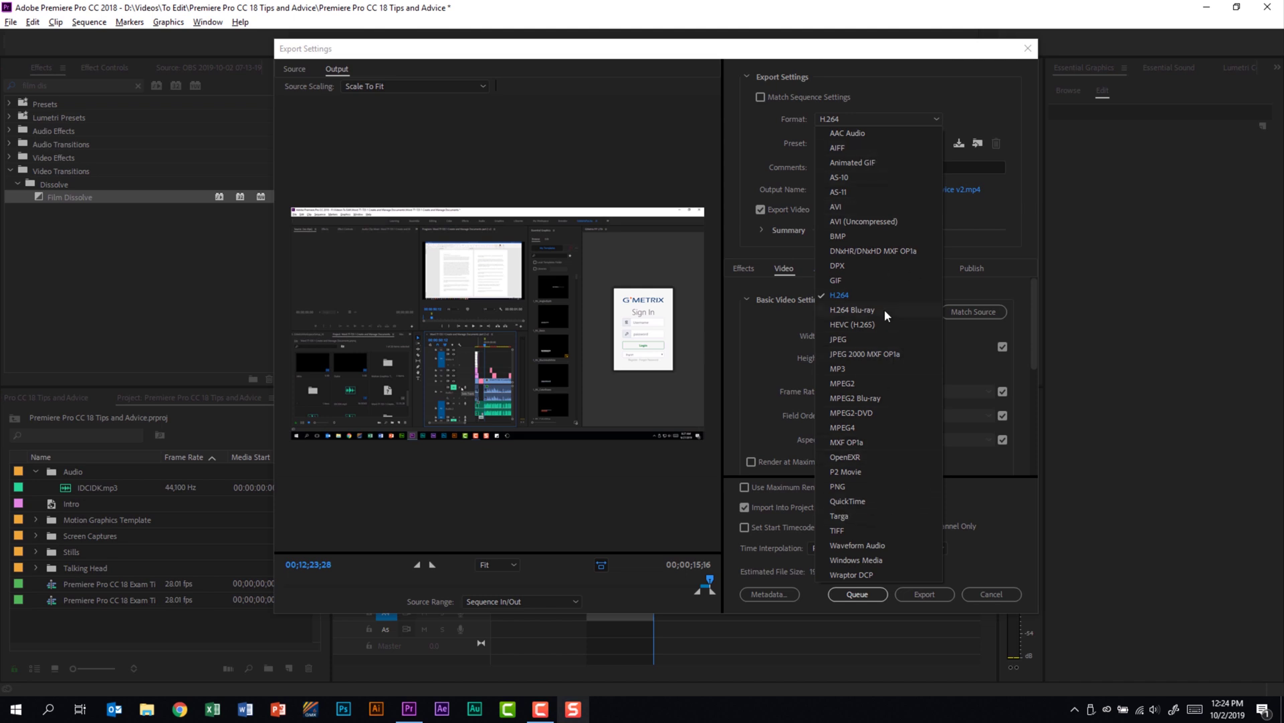
pyautogui.click(1016, 215)
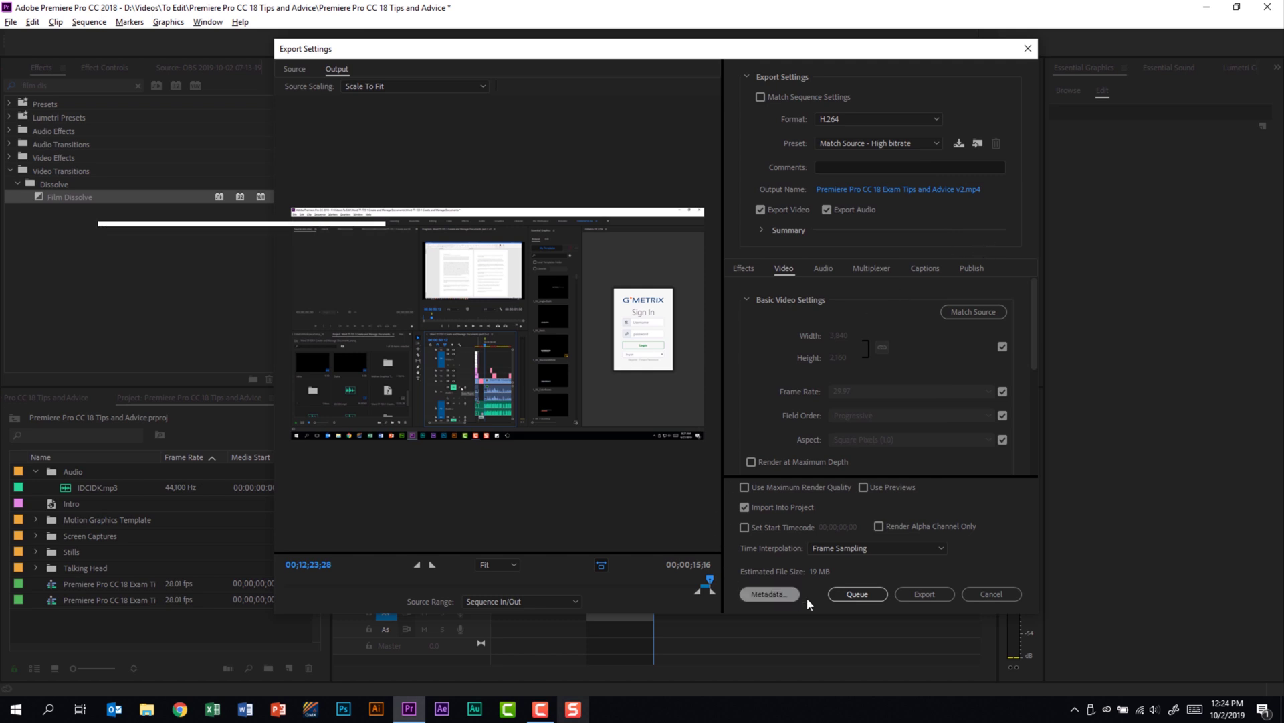